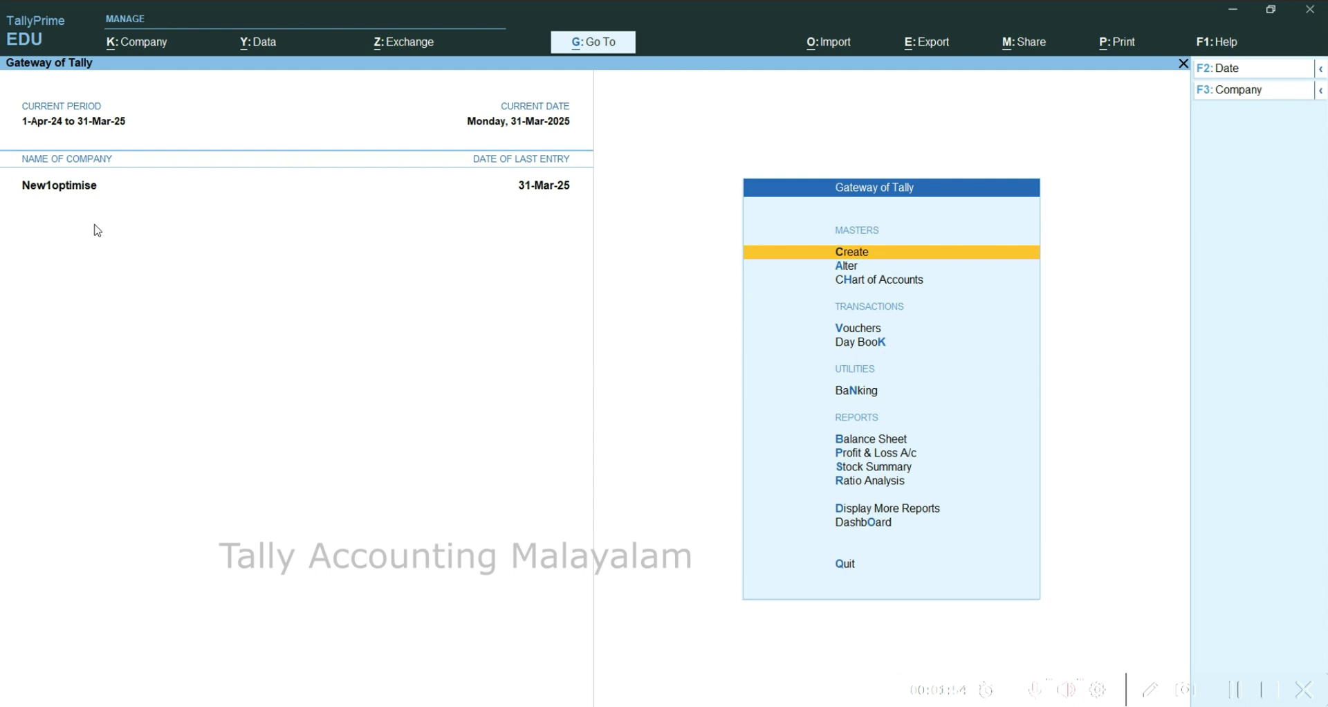
Open the Day Book report for the New1optimise company
{"action": "key", "text": "Down"}
{"action": "key", "text": "Down"}
{"action": "key", "text": "Down"}
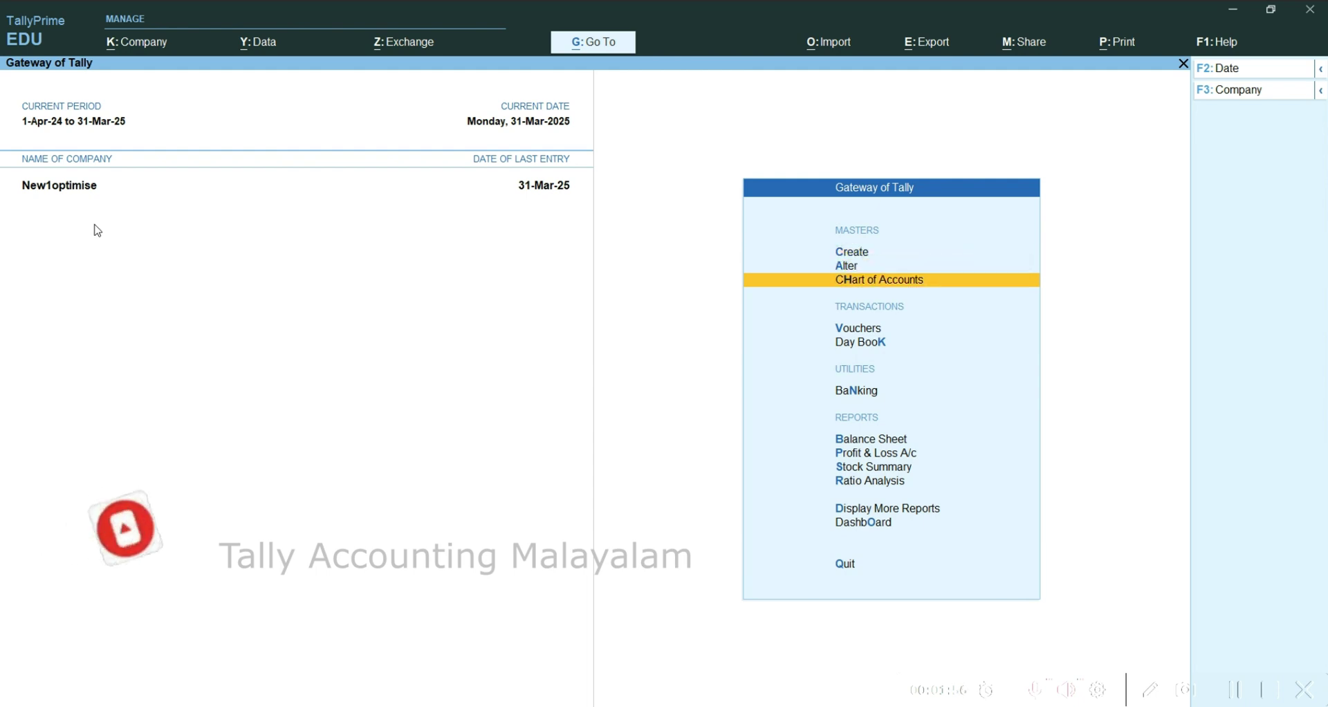
{"action": "key", "text": "Down"}
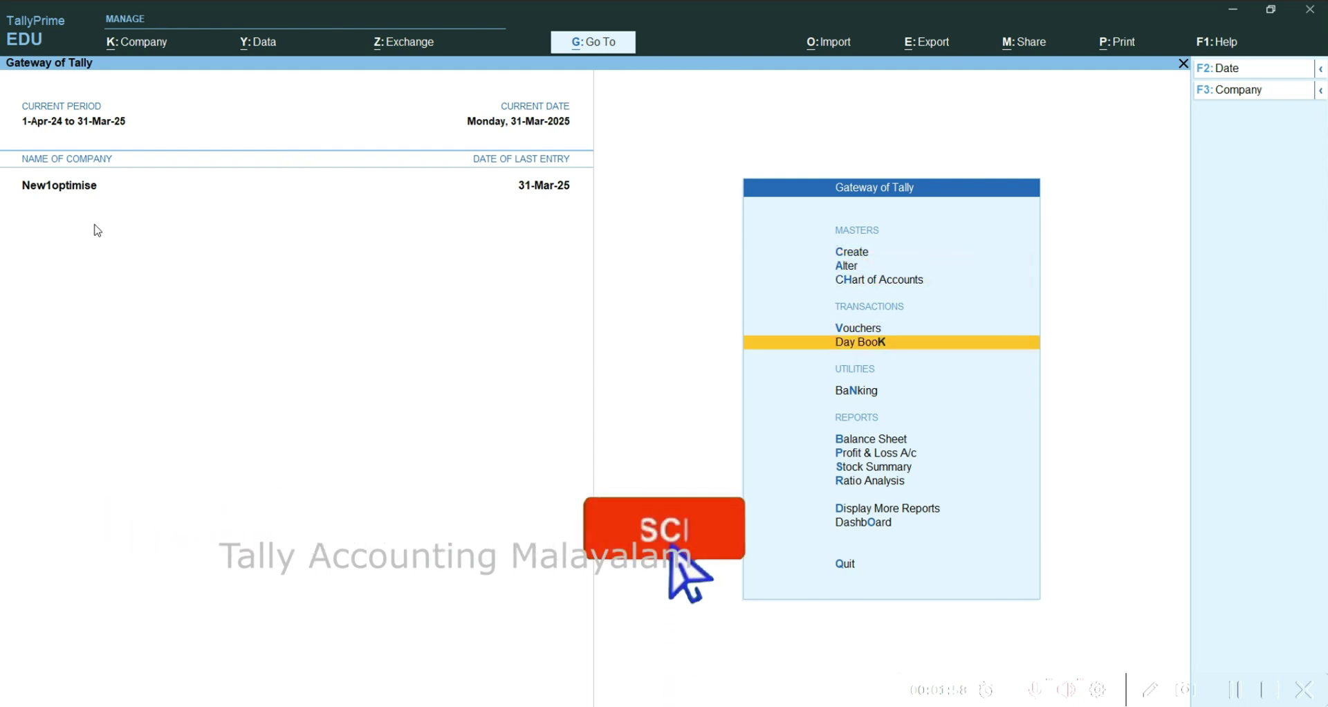
{"action": "key", "text": "Return"}
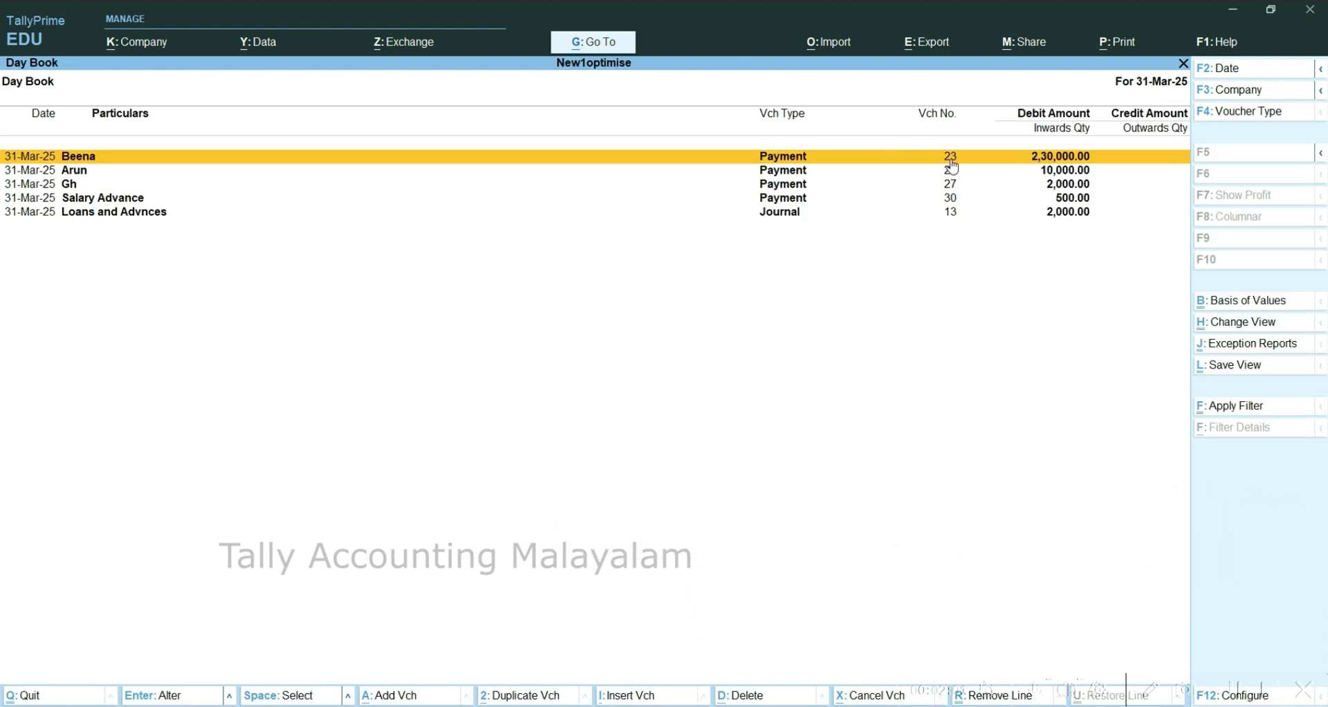
Set the Day Book period to 1-Apr-24 to 31-Mar-25
{"action": "key", "text": "F2"}
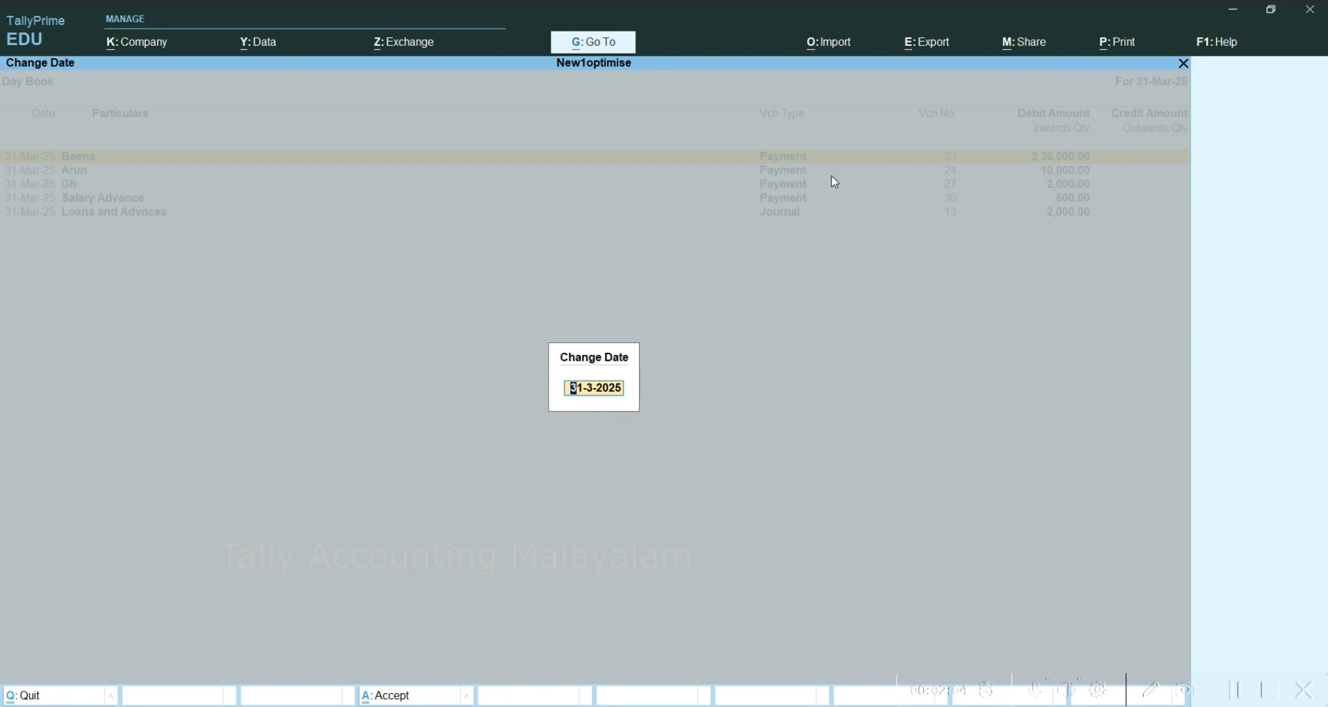
{"action": "key", "text": "BackSpace"}
{"action": "key", "text": "Return"}
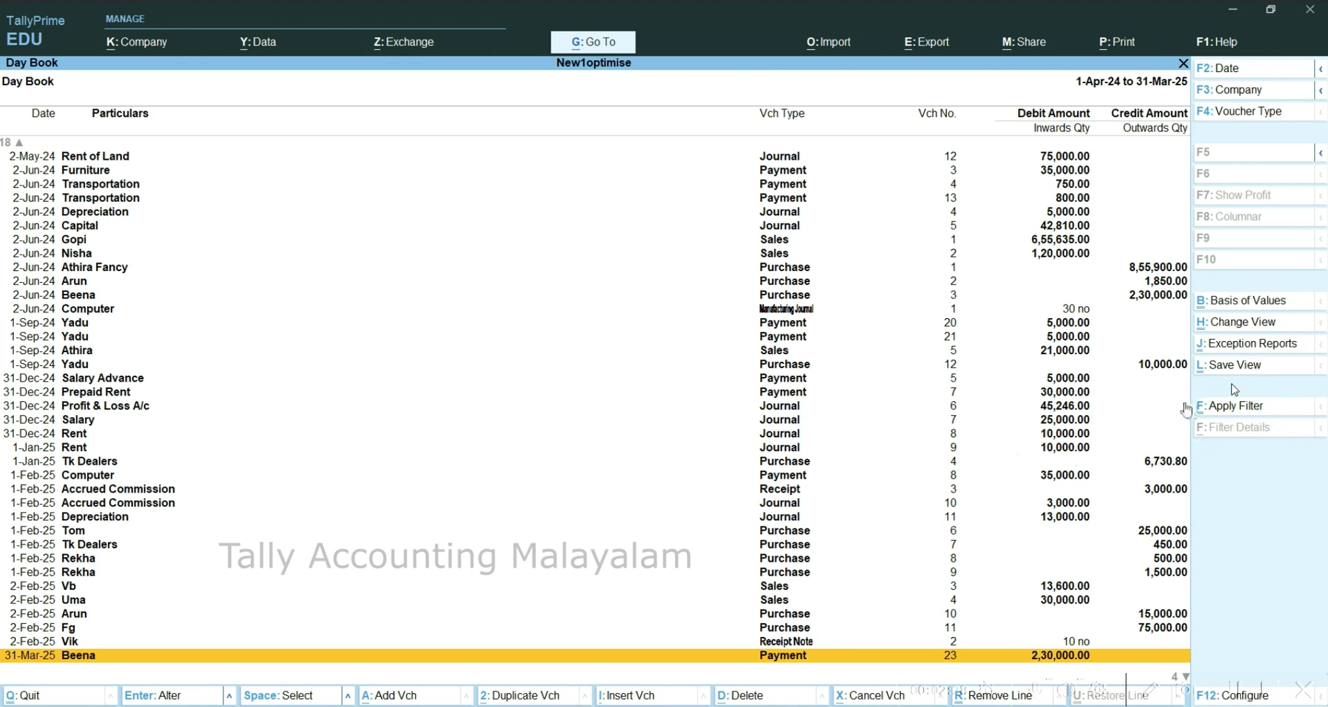
Open the Day Book's Basic Filter and set its option for selecting a specific field to apply the filter to Yes
{"action": "key", "text": "ctrl+f"}
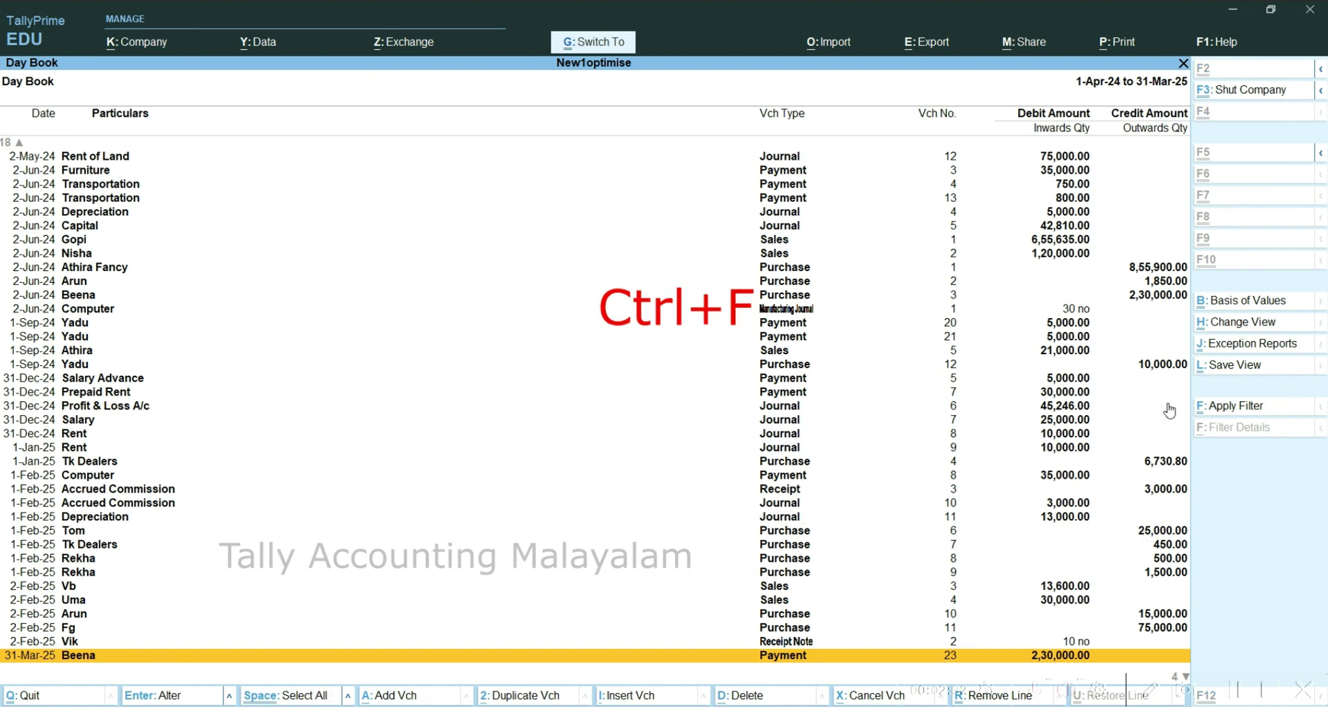
{"action": "left_click", "coordinate": [1255, 406]}
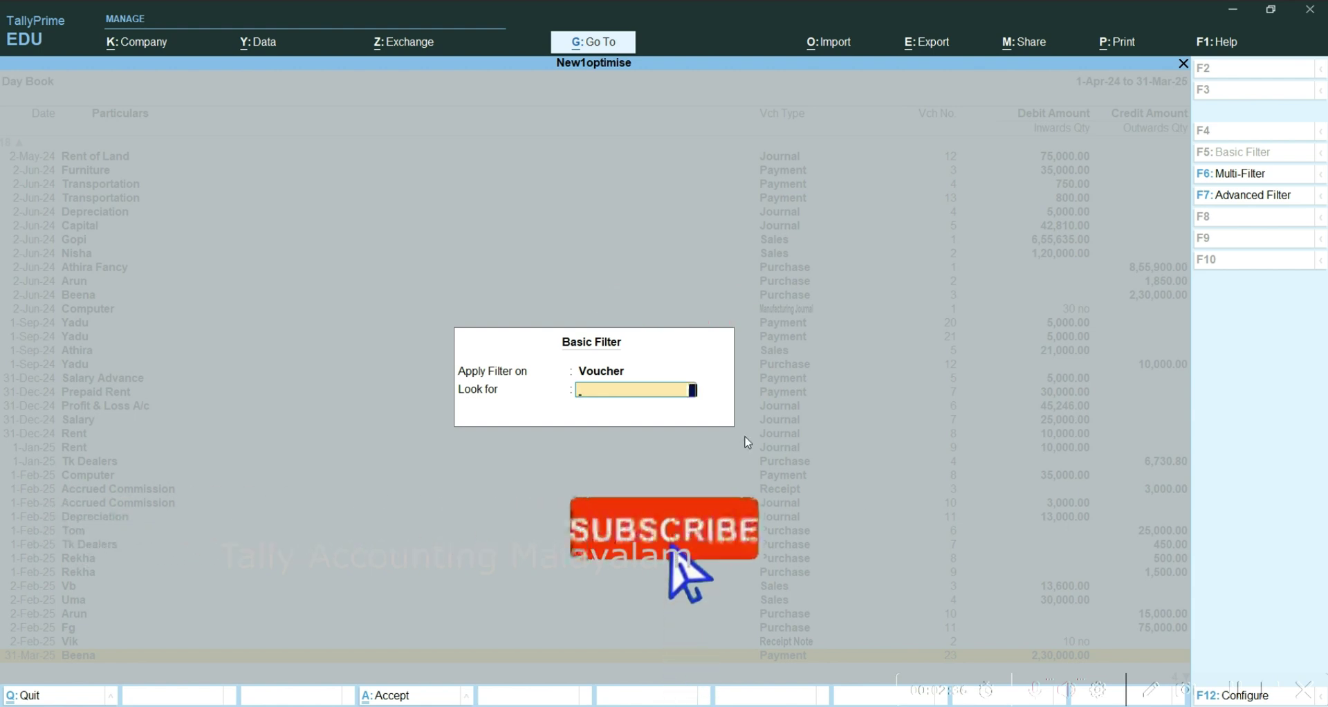
{"action": "key", "text": "F12"}
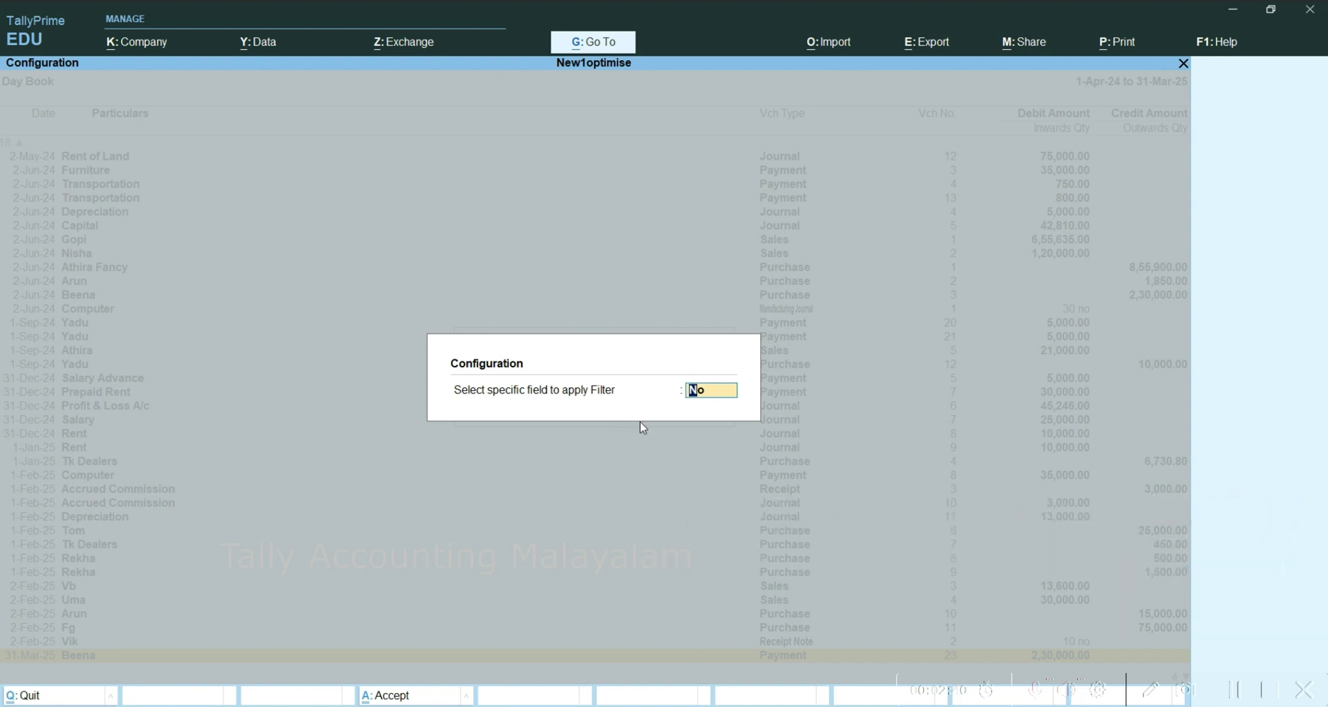
{"action": "type", "text": "y"}
{"action": "key", "text": "Return"}
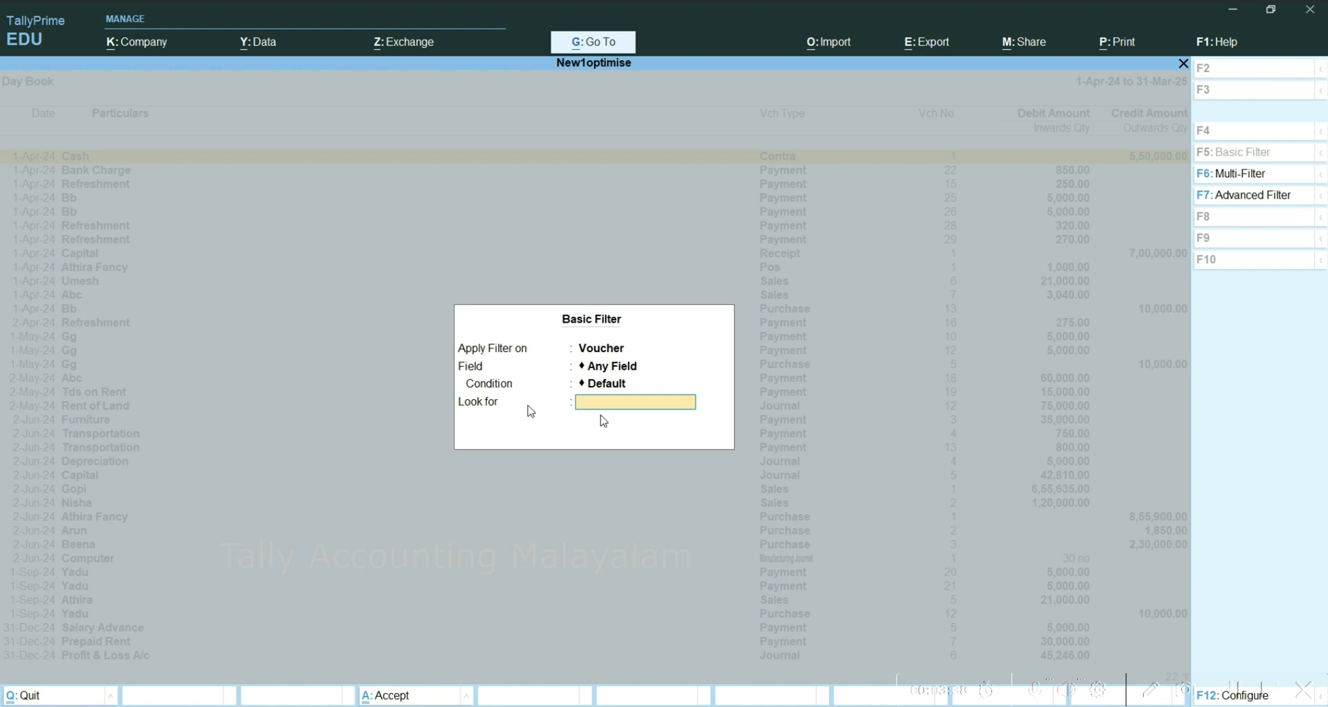
Filter the Day Book vouchers on any field for Purchase, and clear the filter after viewing the list
{"action": "type", "text": "Purchase"}
{"action": "key", "text": "Return"}
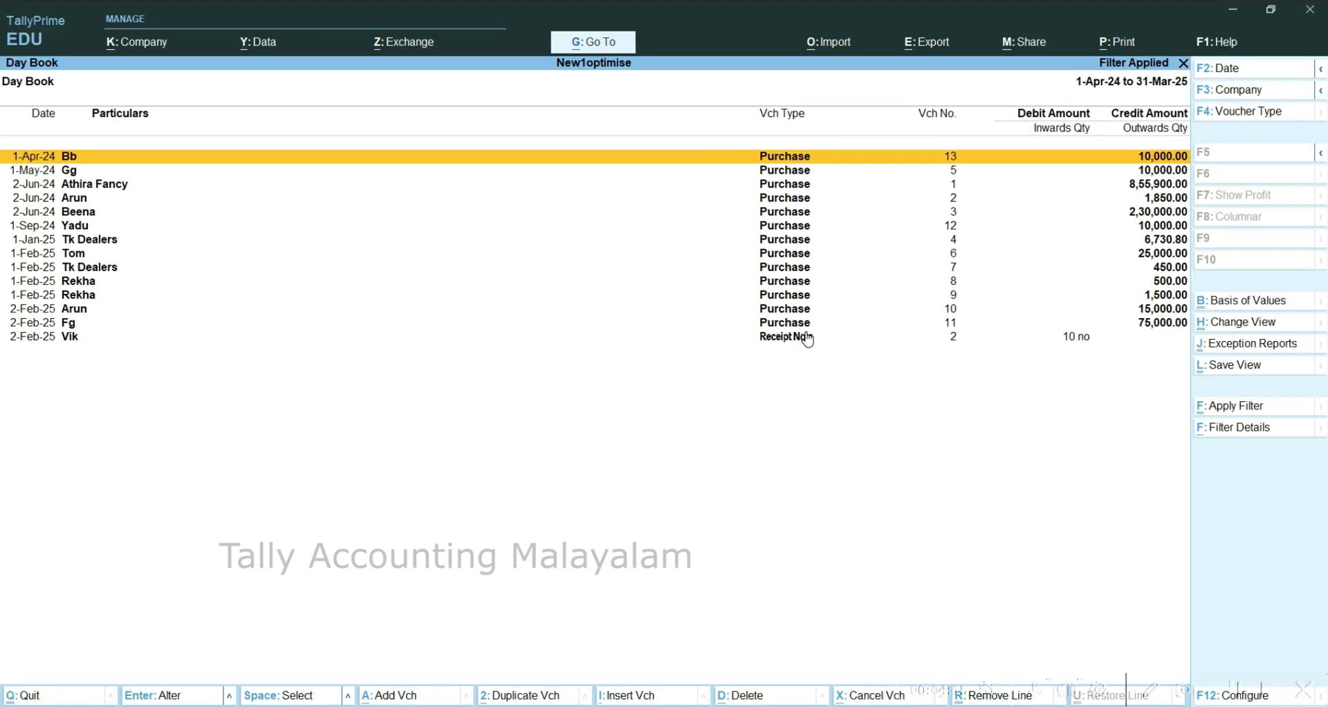
{"action": "key", "text": "Escape"}
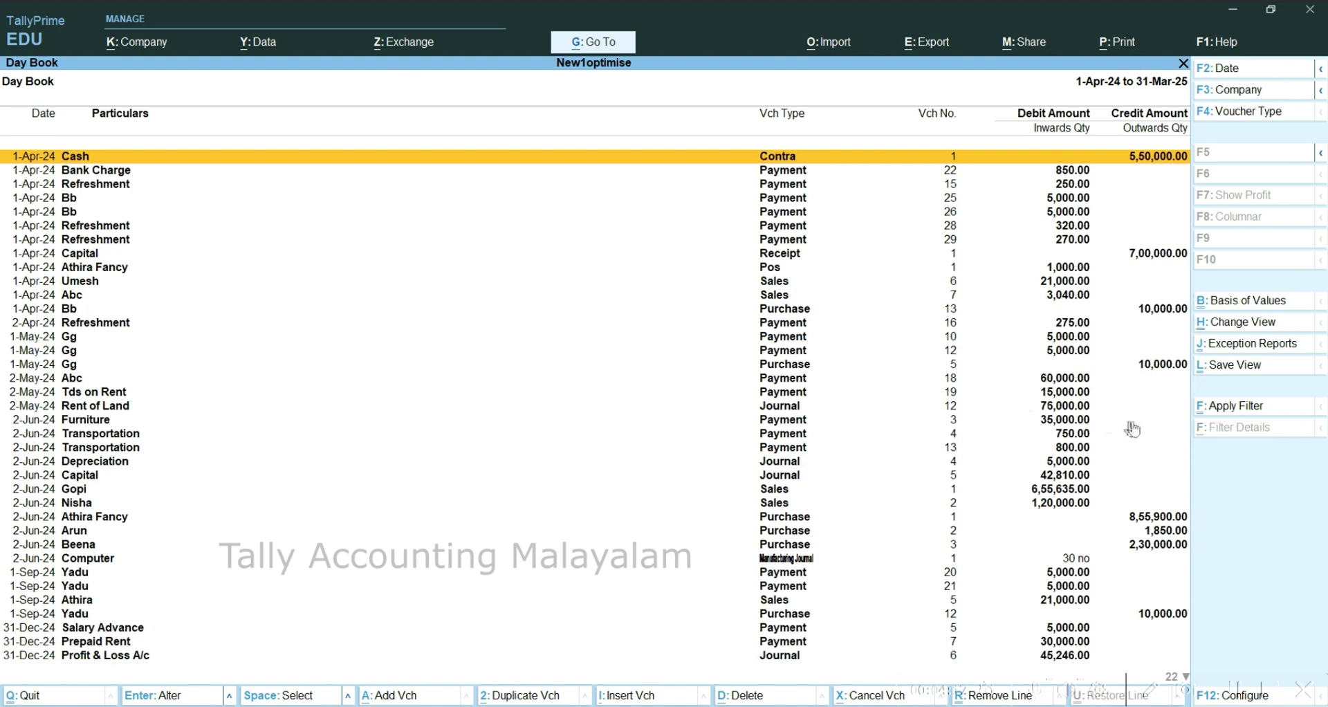
Filter the Day Book vouchers on any field for Payment, and clear the filter after viewing the list
{"action": "left_click", "coordinate": [1230, 408]}
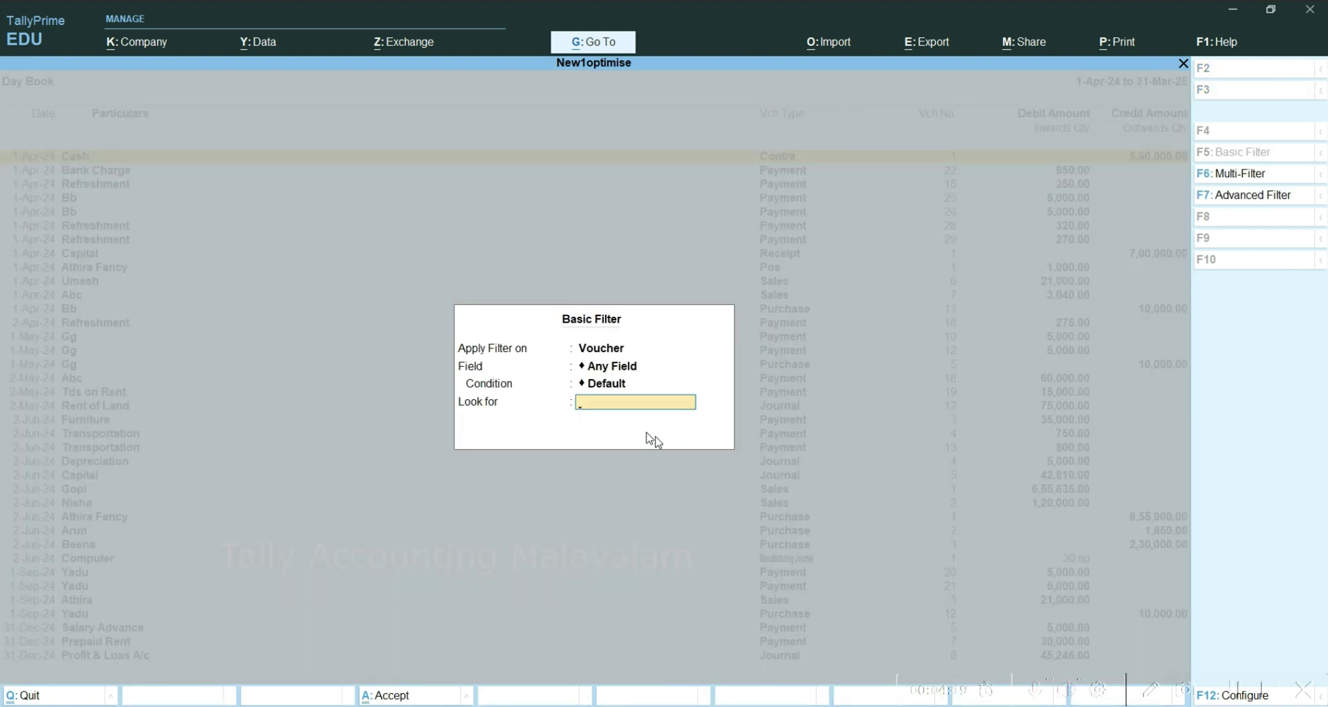
{"action": "type", "text": "Payment"}
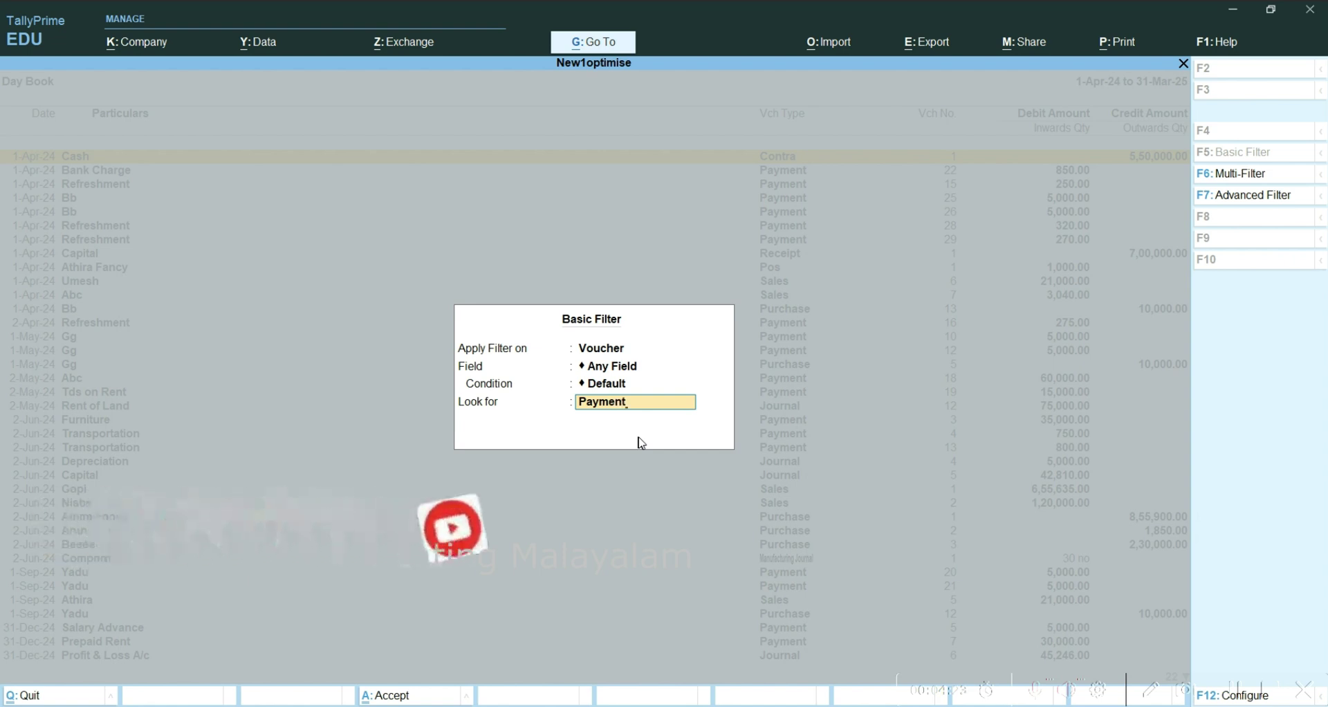
{"action": "key", "text": "Return"}
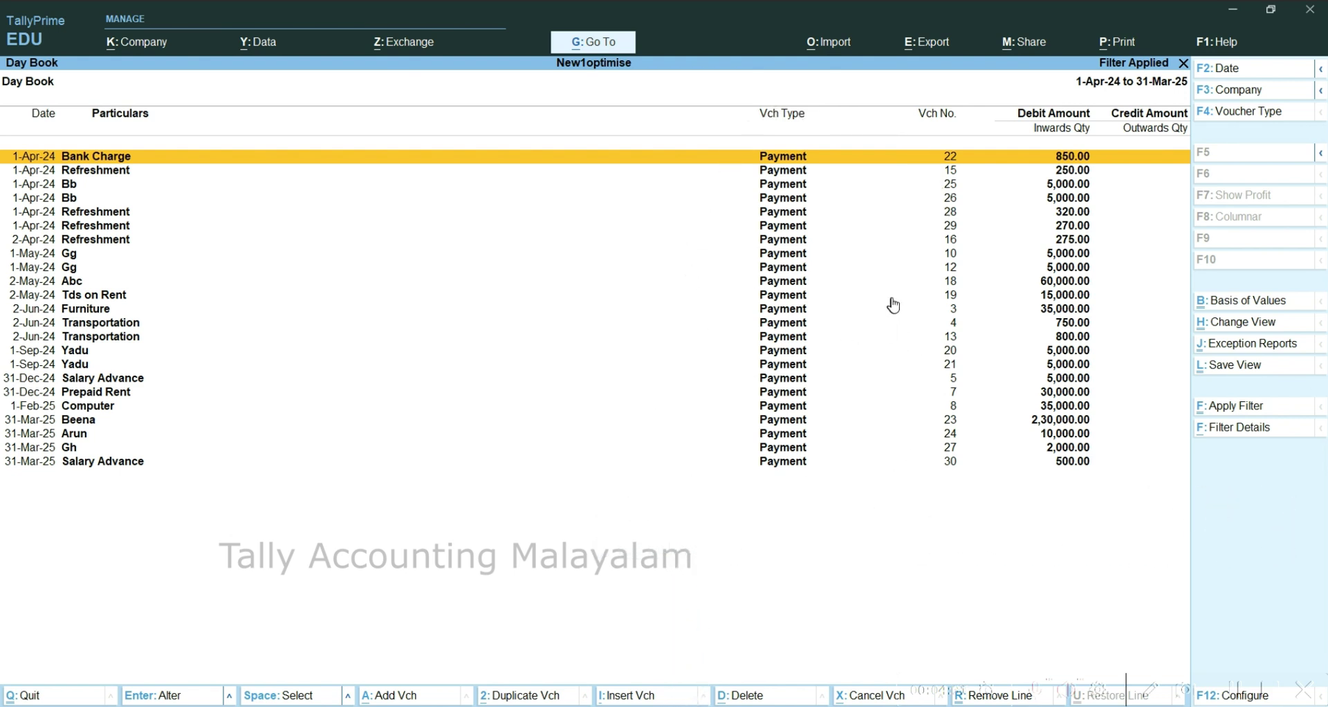
{"action": "key", "text": "Escape"}
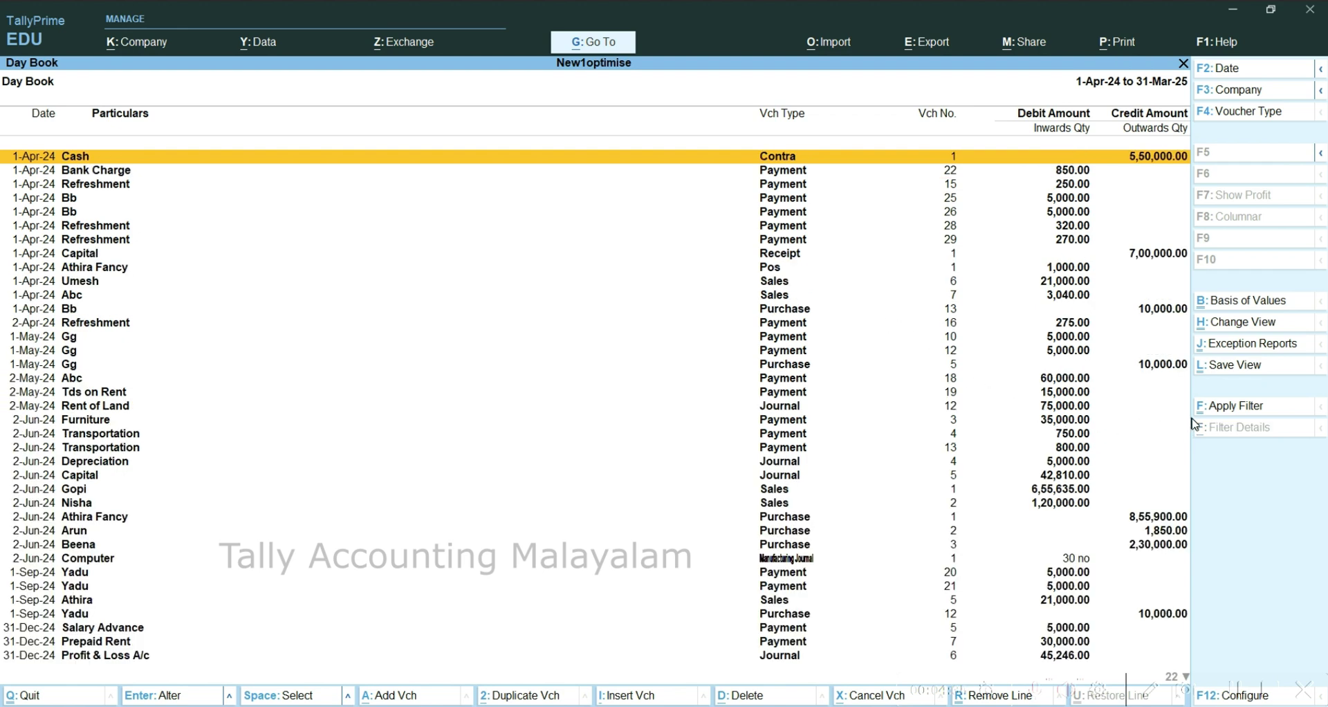
Filter the Day Book vouchers on any field for Cash, and view the first Refreshment payment voucher, number 15
{"action": "left_click", "coordinate": [1218, 410]}
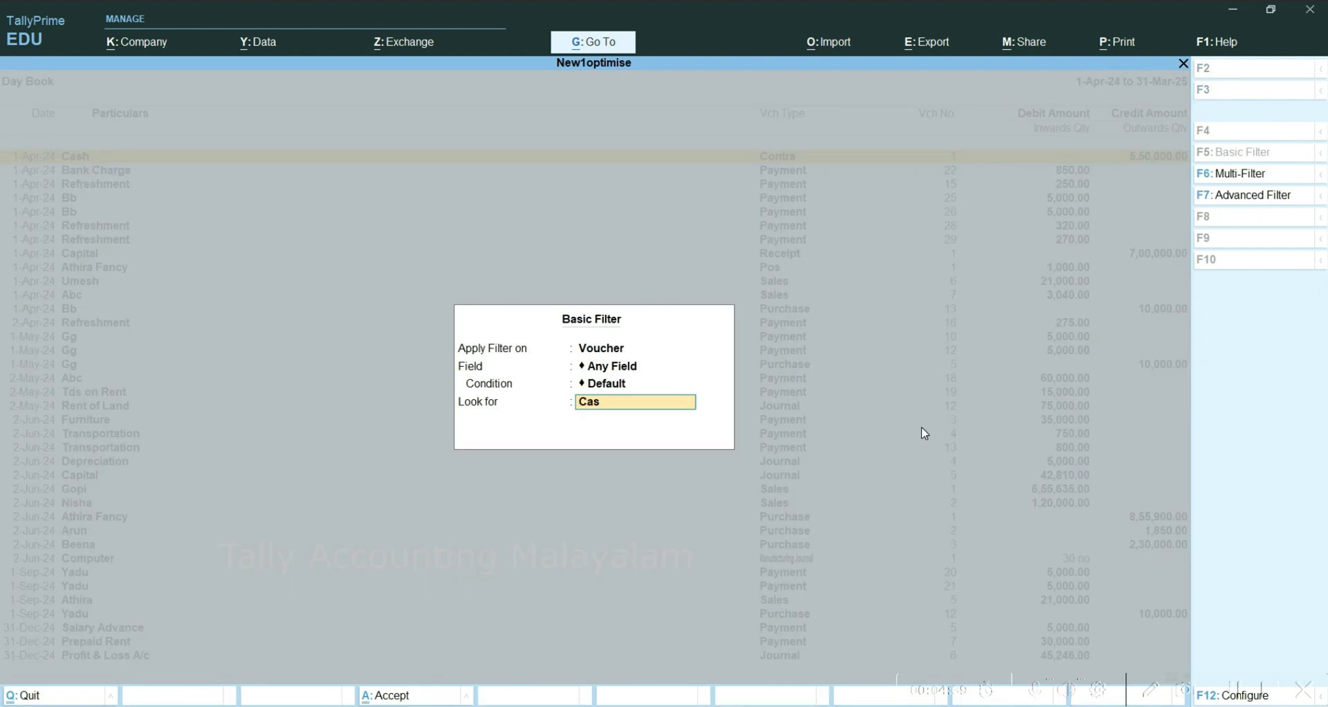
{"action": "key", "text": "Return"}
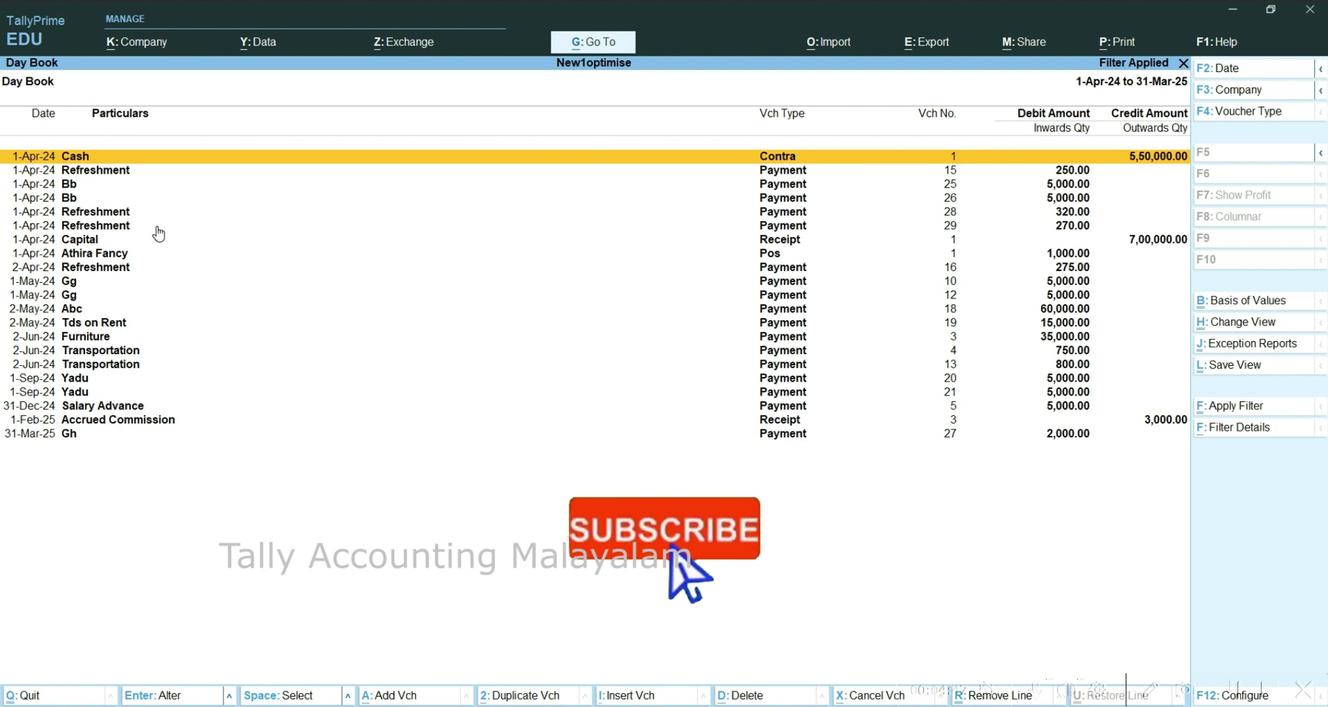
{"action": "key", "text": "Down"}
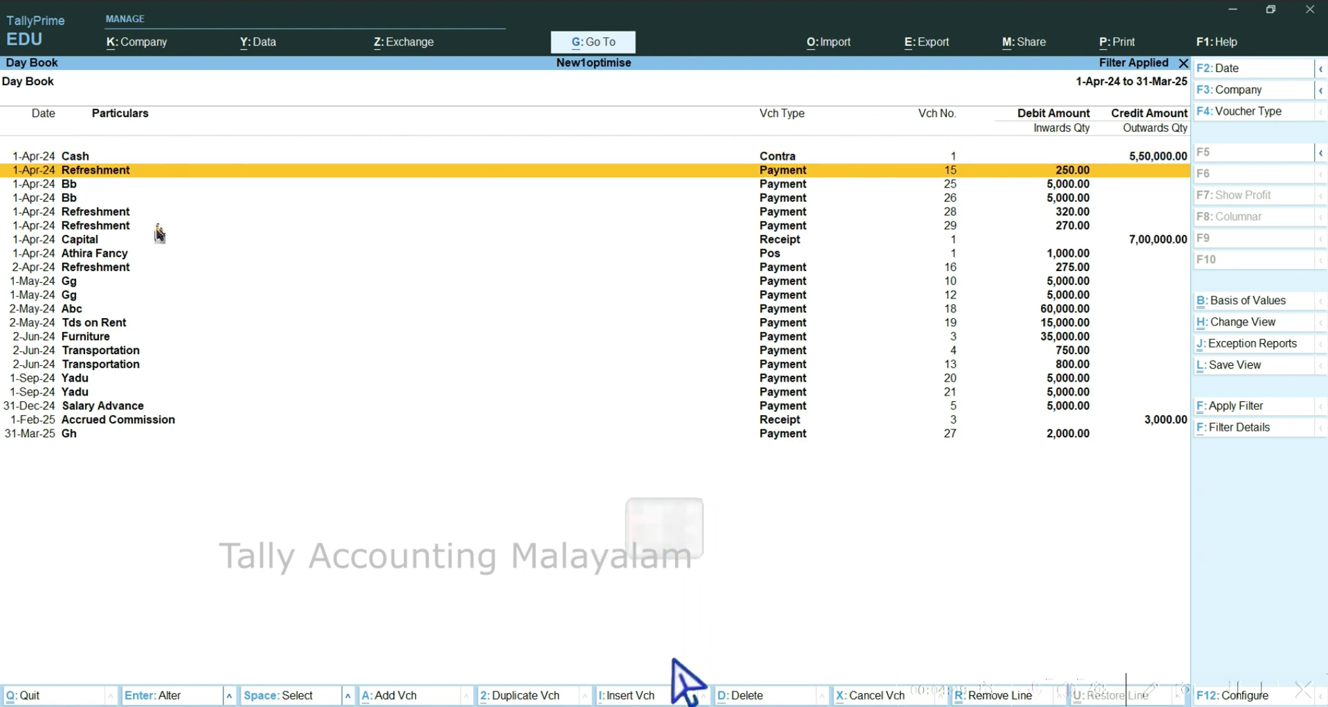
{"action": "key", "text": "Return"}
{"action": "key", "text": "Escape"}
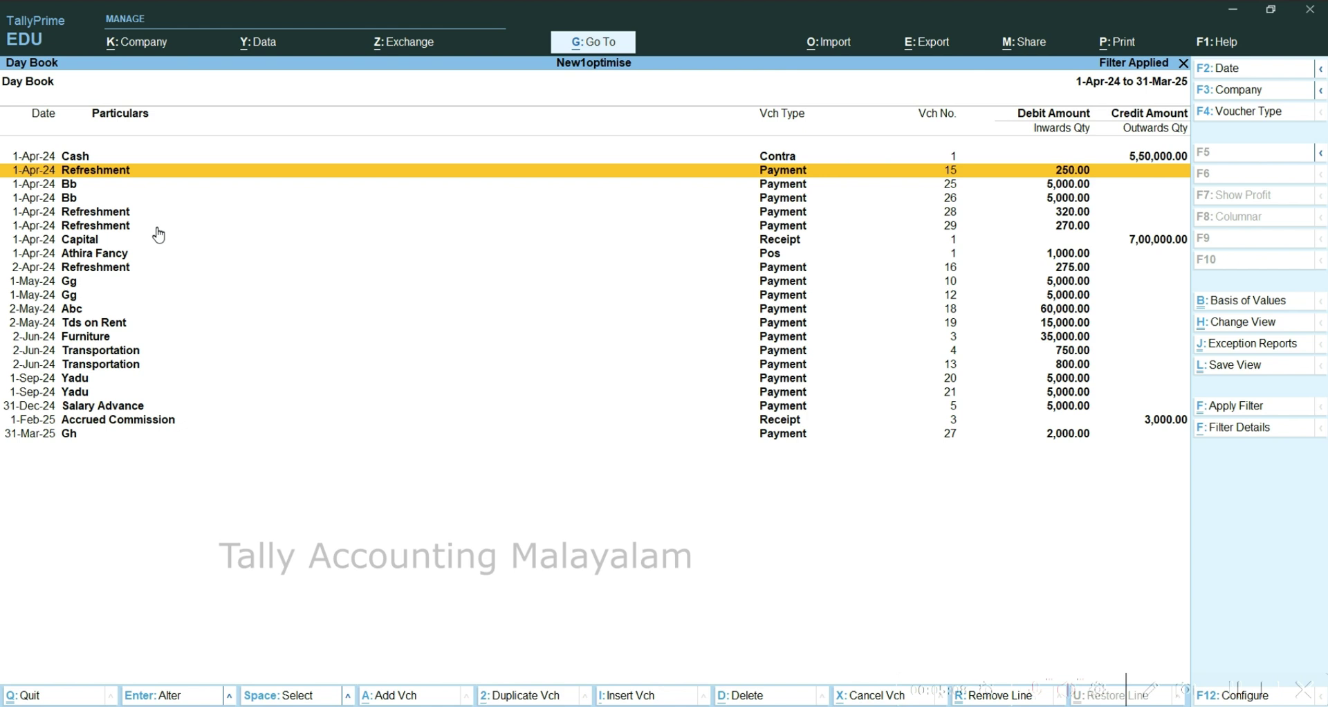
Switch to the Multi-Filter and set its first condition to Voucher Type Name containing Purchase
{"action": "left_click", "coordinate": [1255, 406]}
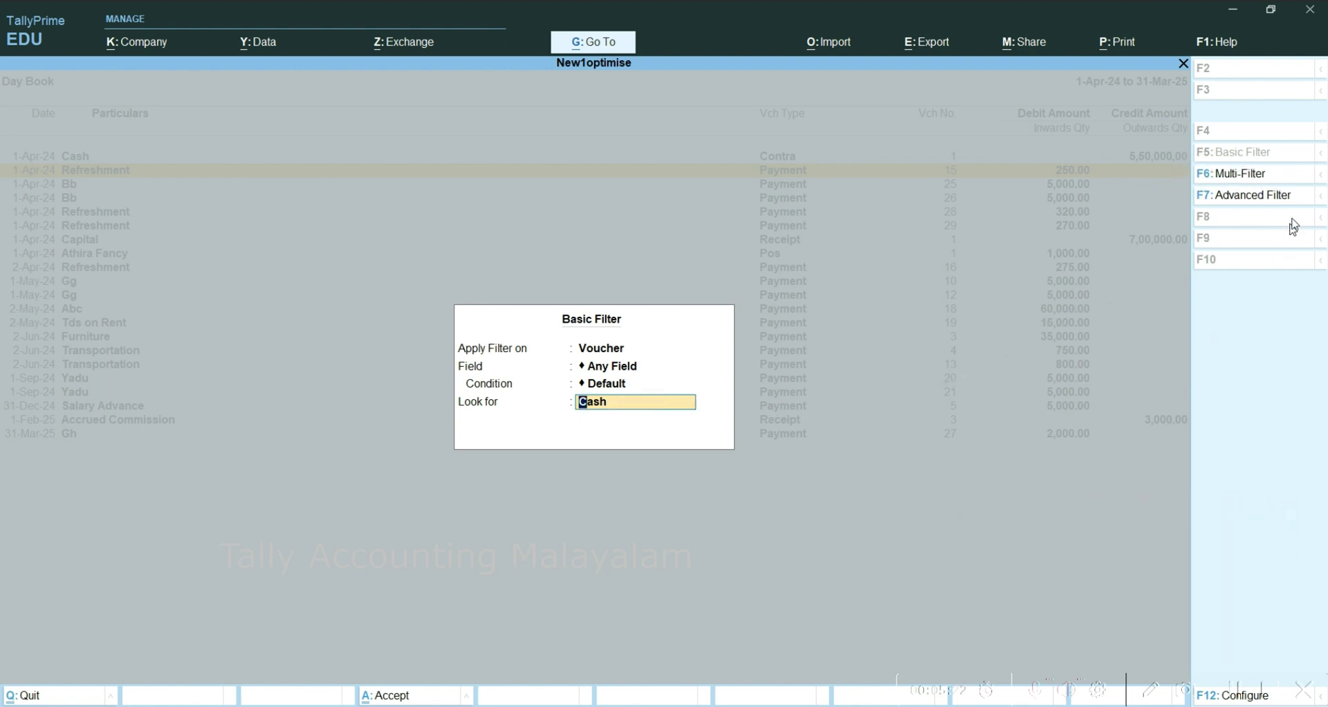
{"action": "left_click", "coordinate": [1243, 177]}
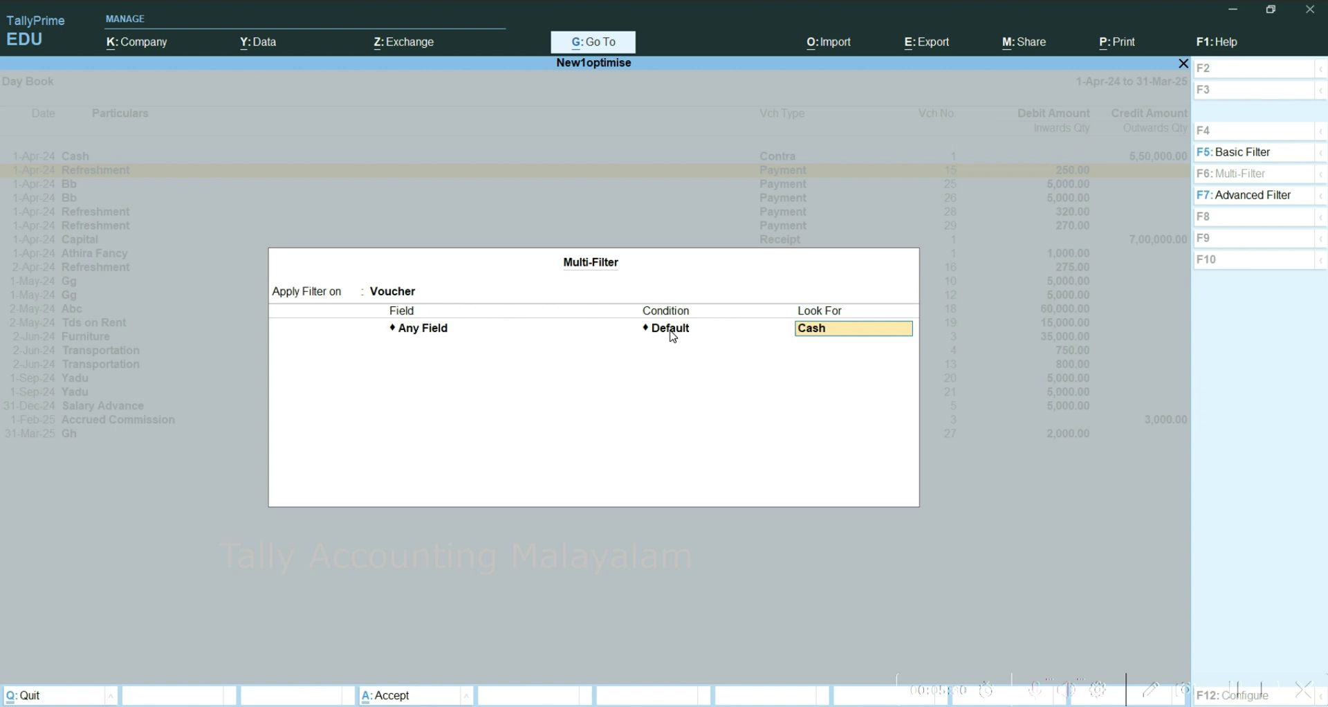
{"action": "key", "text": "BackSpace"}
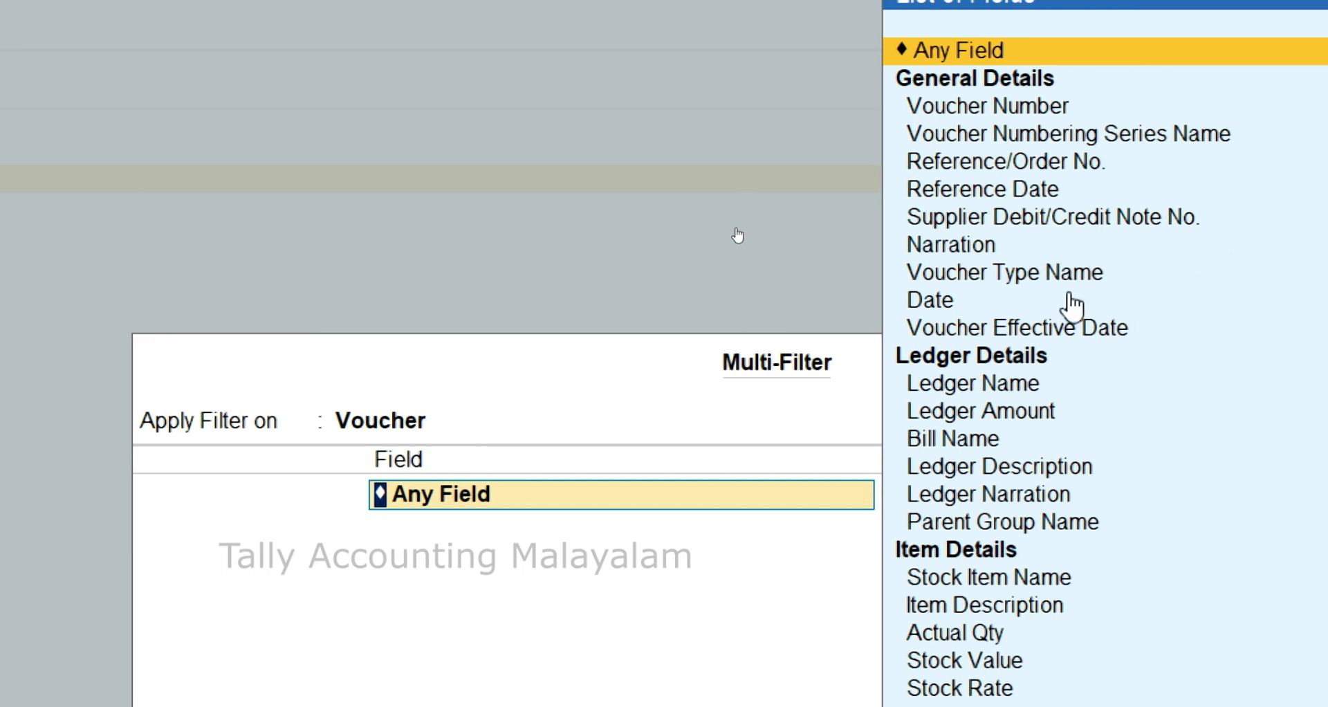
{"action": "left_click", "coordinate": [989, 278]}
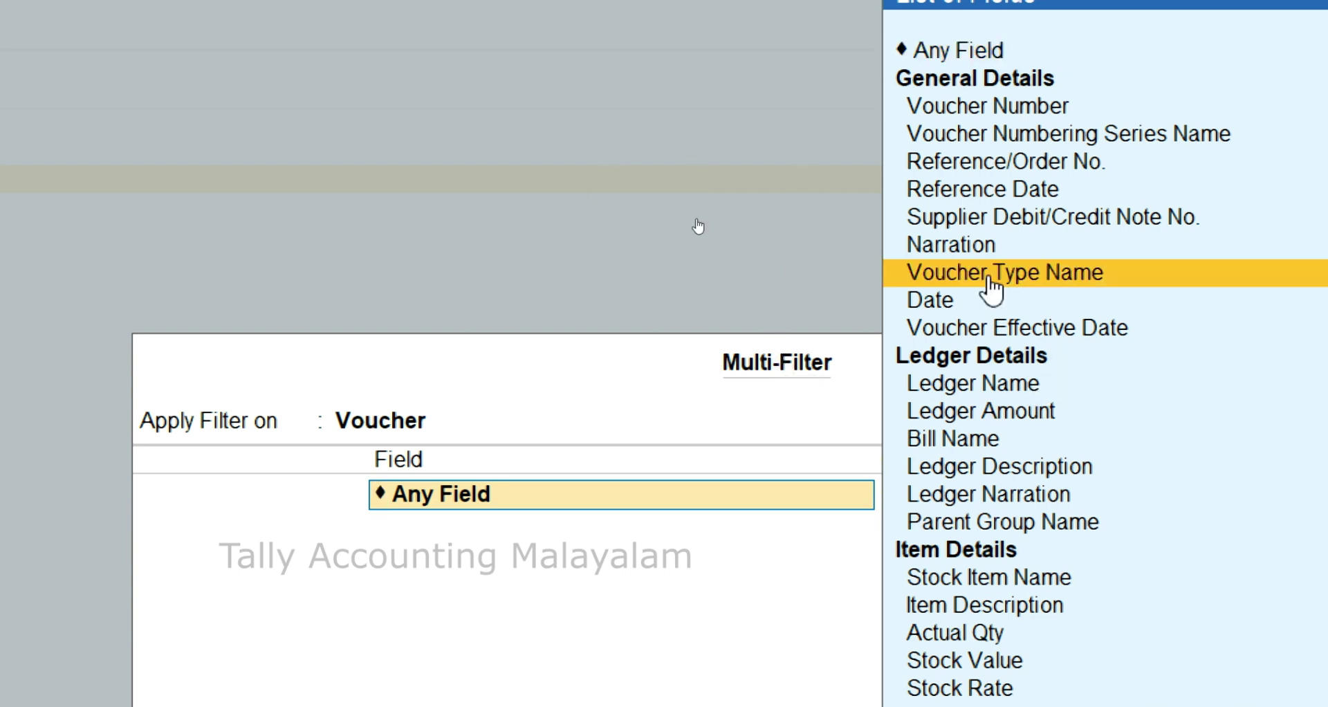
{"action": "left_click", "coordinate": [989, 278]}
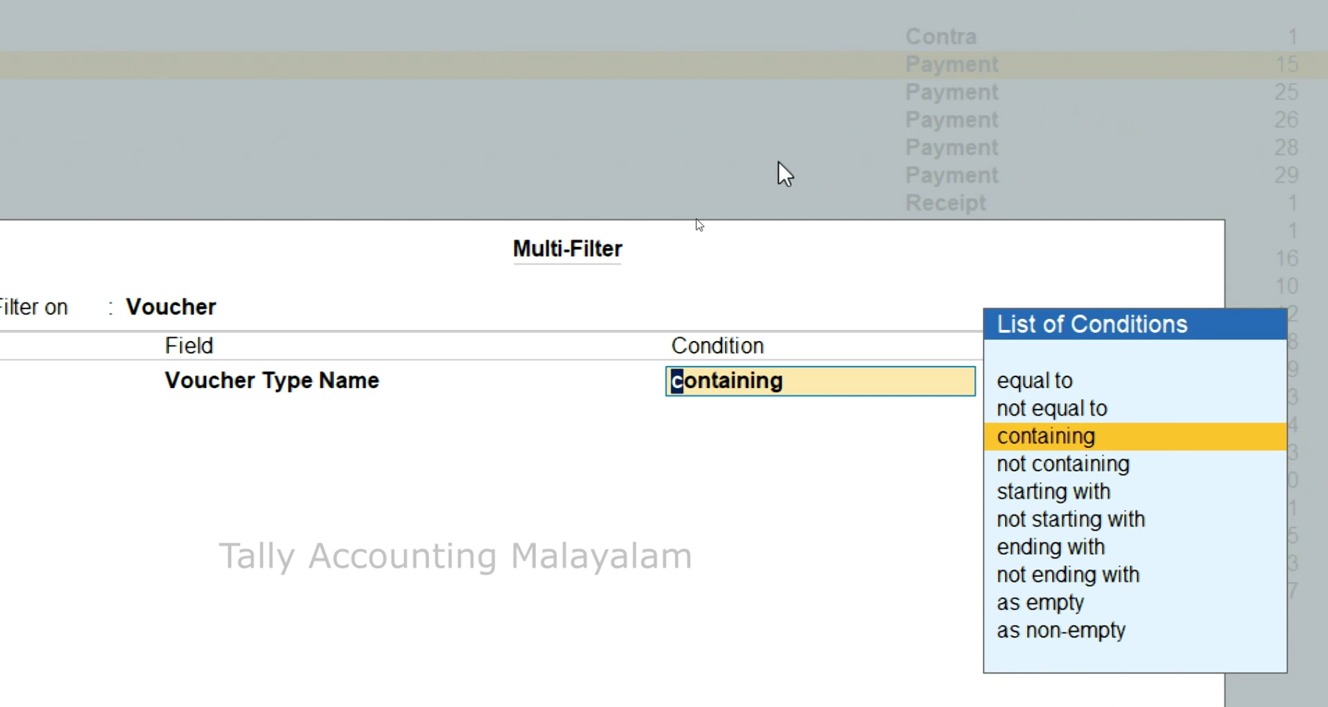
{"action": "key", "text": "Return"}
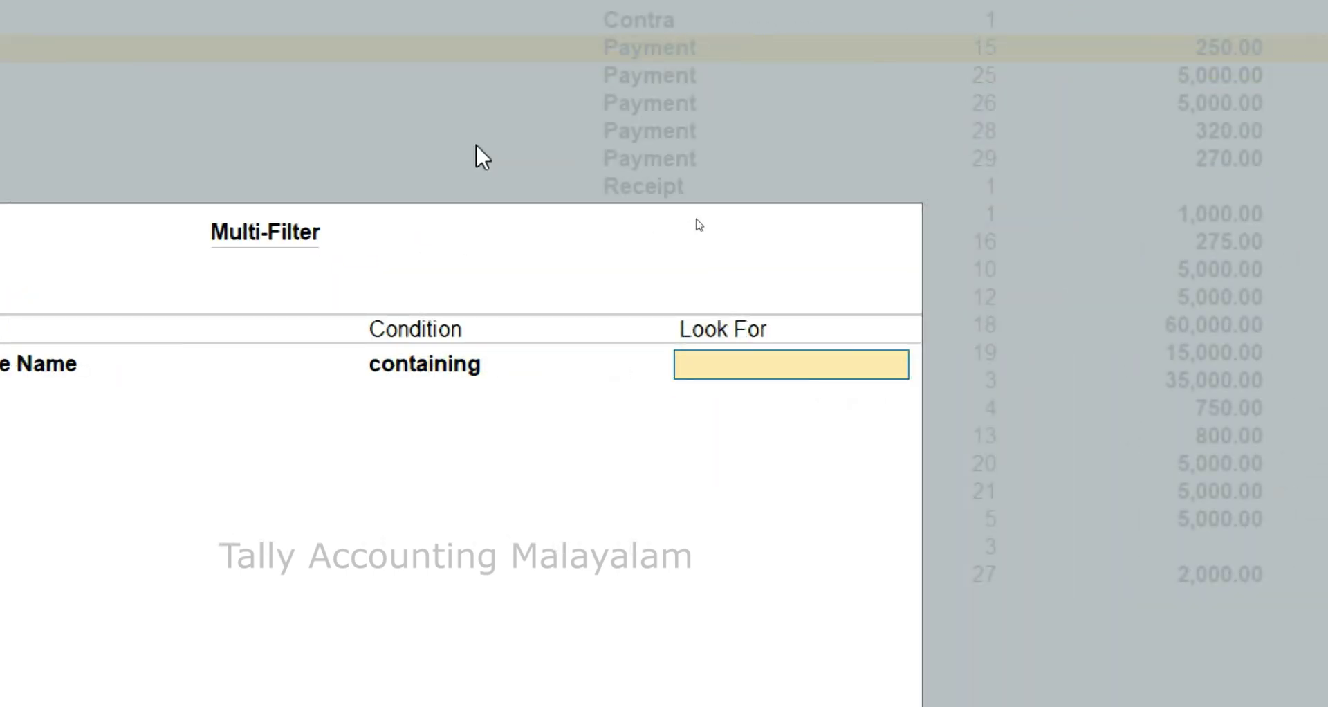
{"action": "type", "text": "Purchase"}
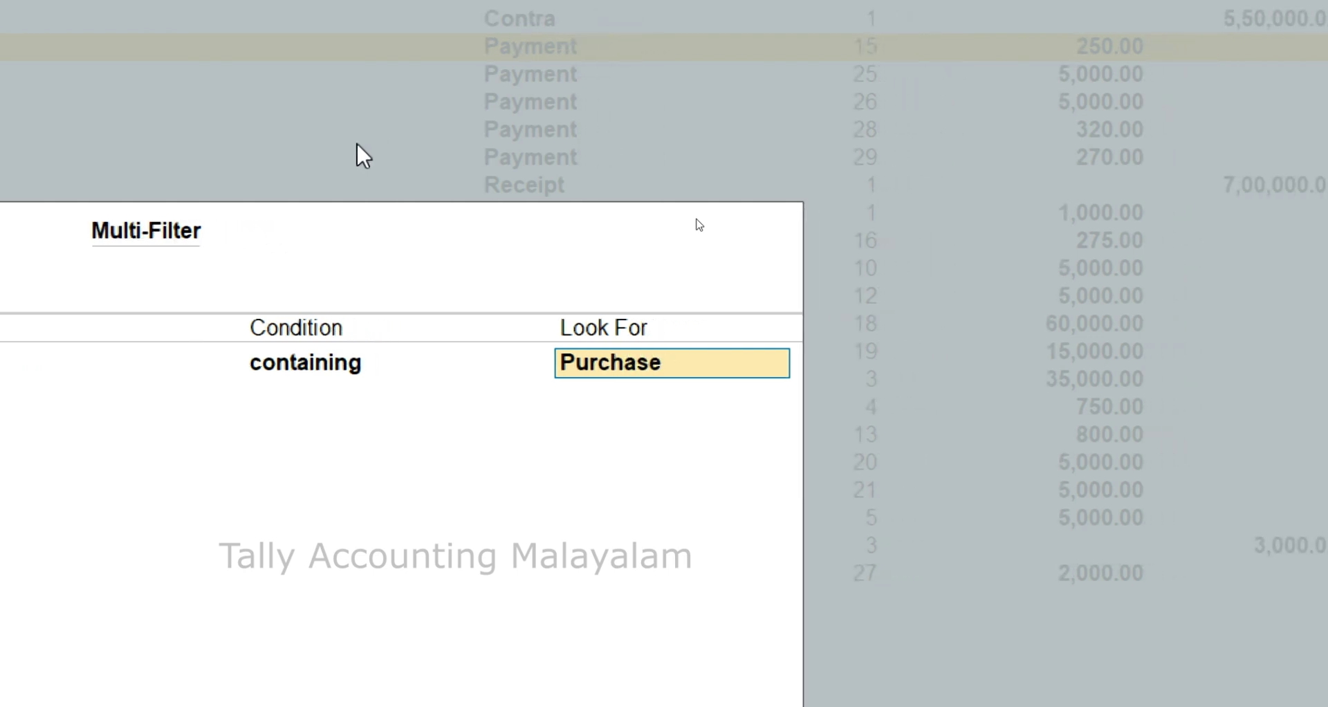
{"action": "key", "text": "Return"}
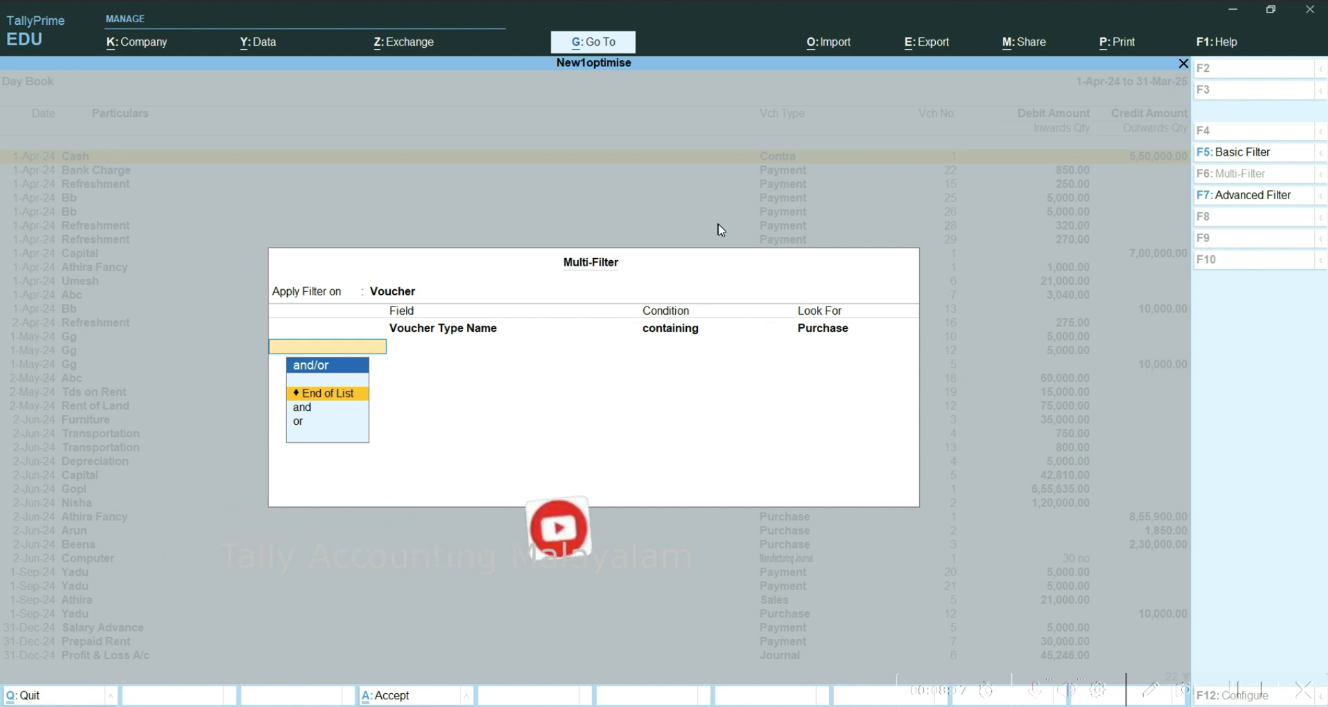
Add an "or" condition to the Multi-Filter for Voucher Type Name containing Sales
{"action": "key", "text": "Down"}
{"action": "key", "text": "Down"}
{"action": "key", "text": "Return"}
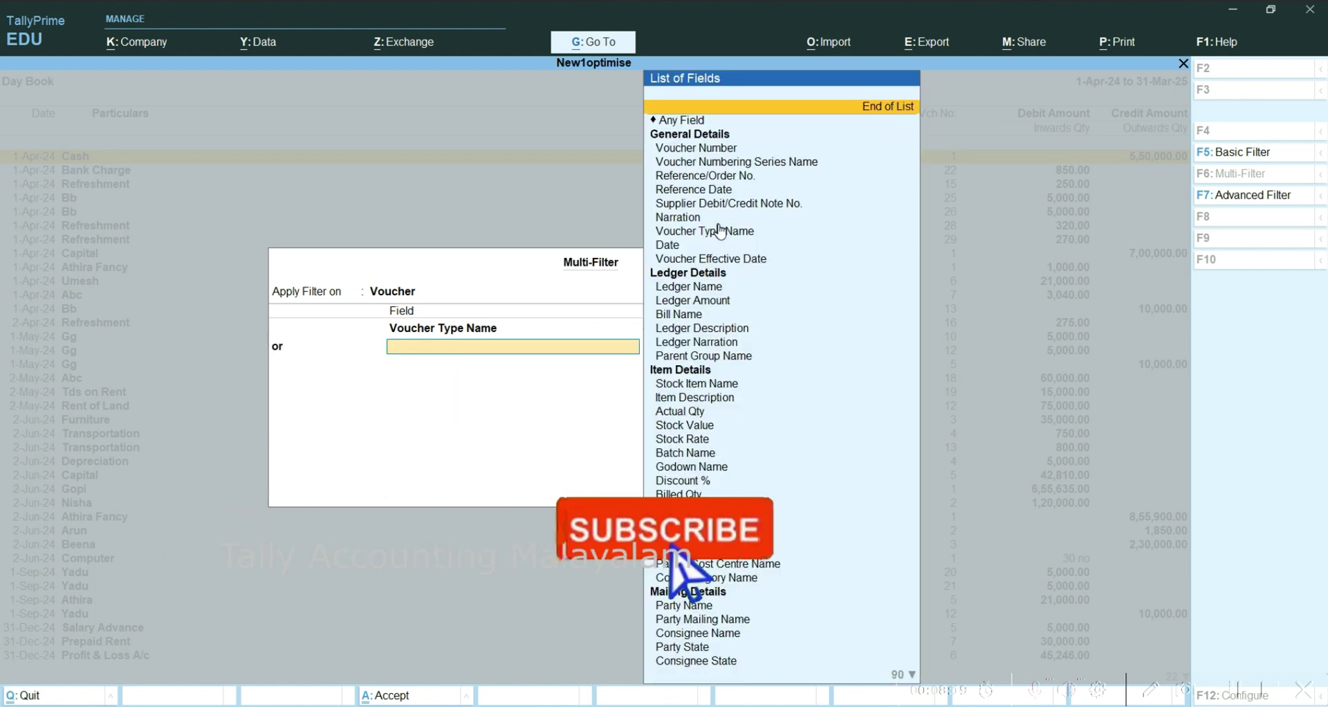
{"action": "key", "text": "Down"}
{"action": "key", "text": "Down"}
{"action": "key", "text": "Down"}
{"action": "key", "text": "Down"}
{"action": "key", "text": "Down"}
{"action": "key", "text": "Down"}
{"action": "key", "text": "Down"}
{"action": "key", "text": "Down"}
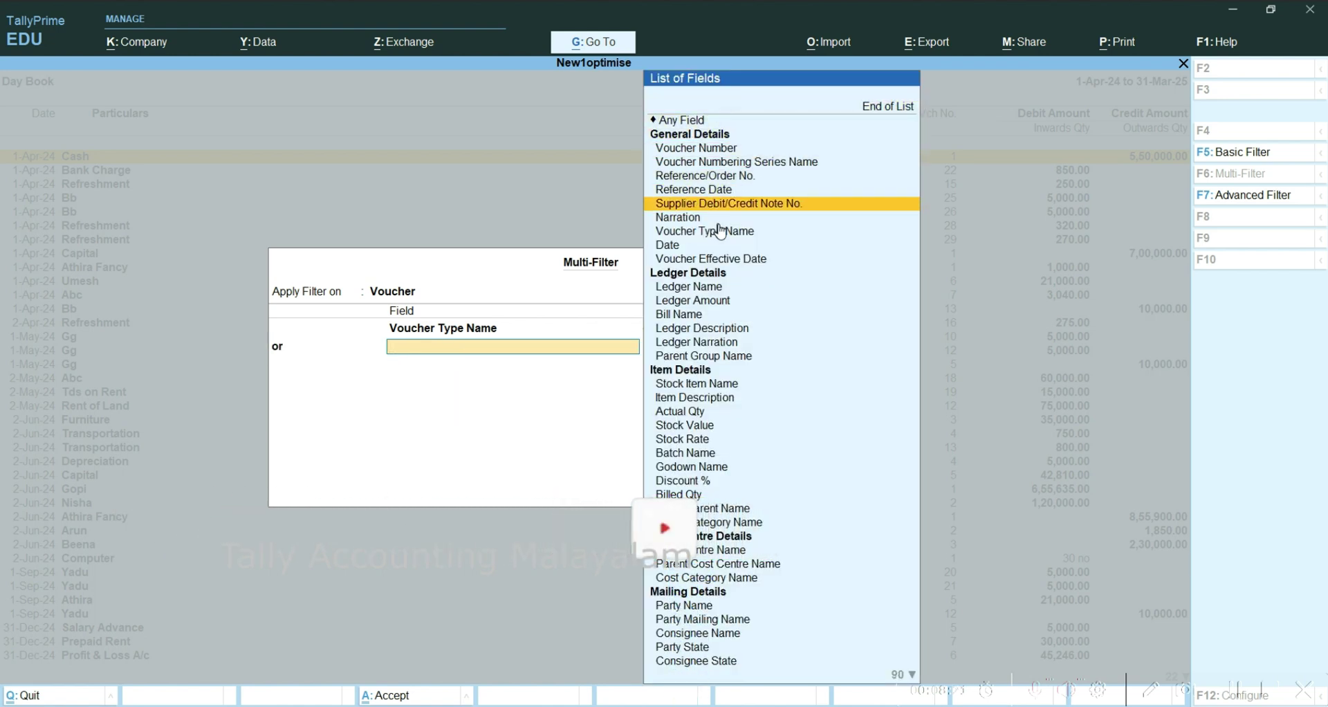
{"action": "key", "text": "Return"}
{"action": "key", "text": "Return"}
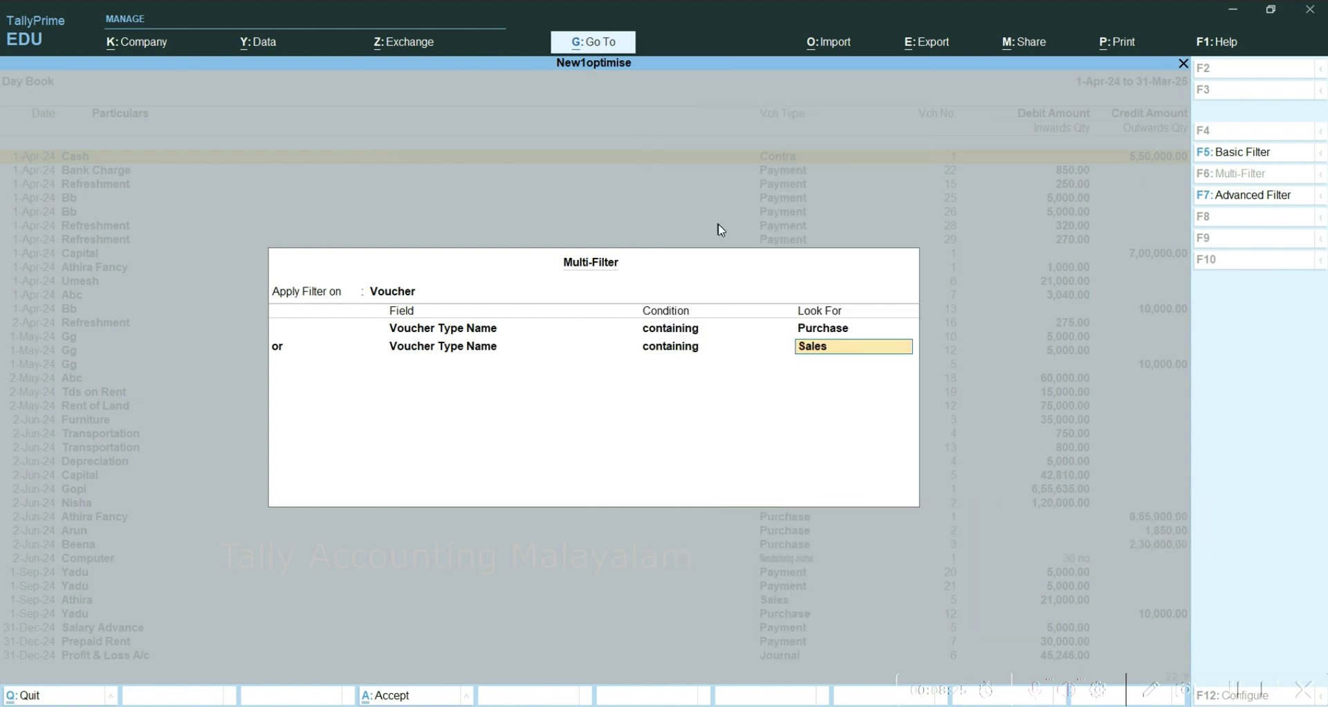
End the Multi-Filter condition list, apply it to the Day Book, and clear it after viewing the vouchers
{"action": "key", "text": "Return"}
{"action": "key", "text": "Return"}
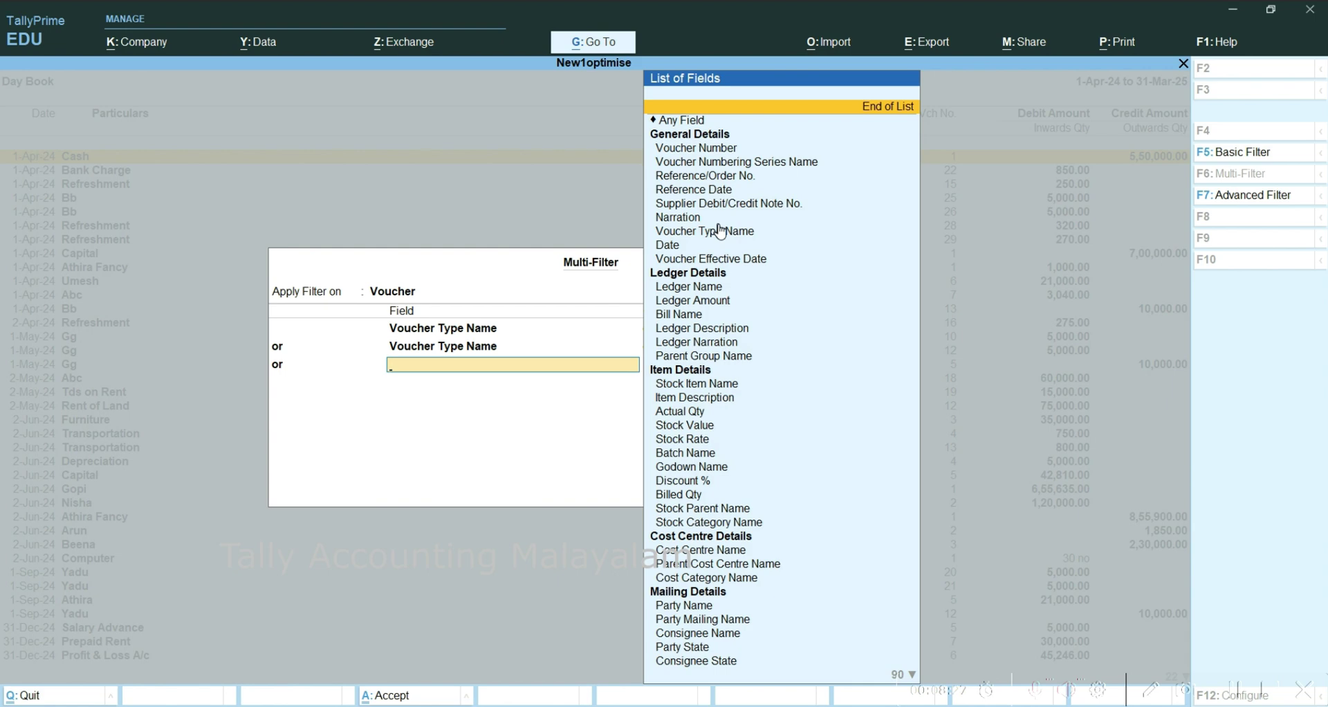
{"action": "key", "text": "Return"}
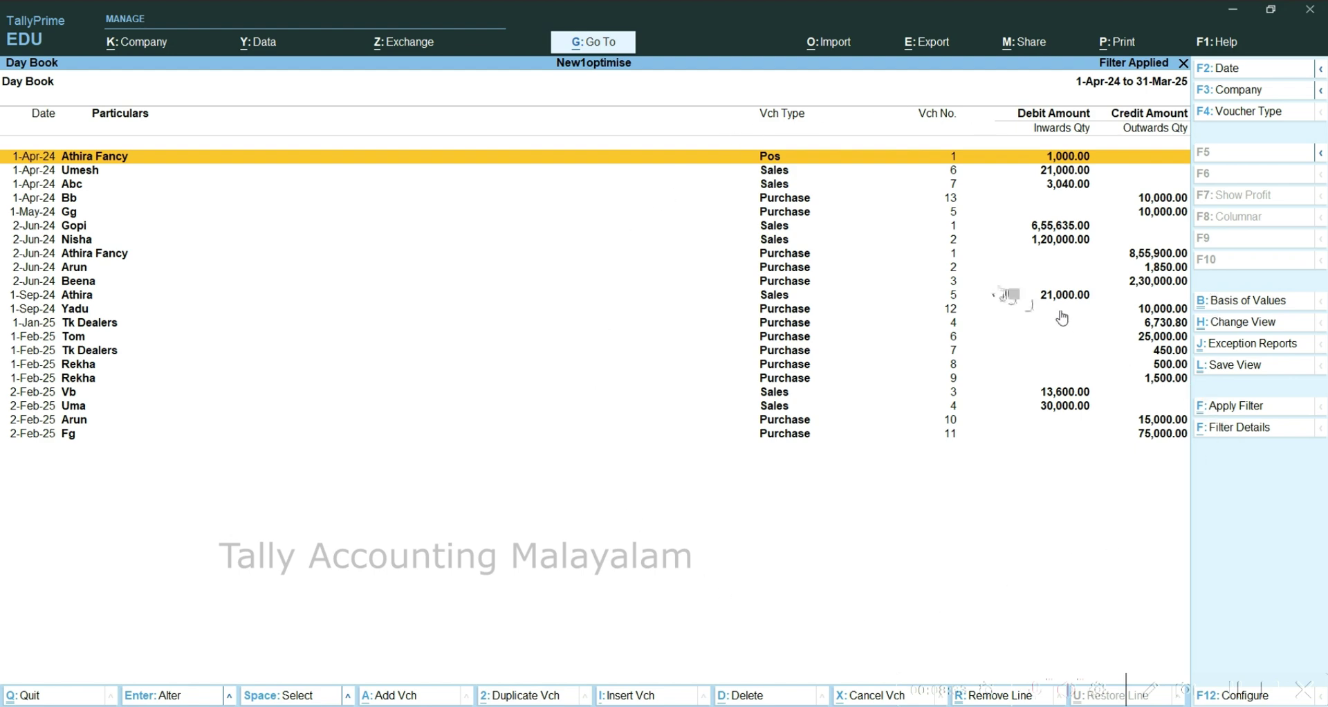
{"action": "key", "text": "Escape"}
{"action": "left_click", "coordinate": [567, 394]}
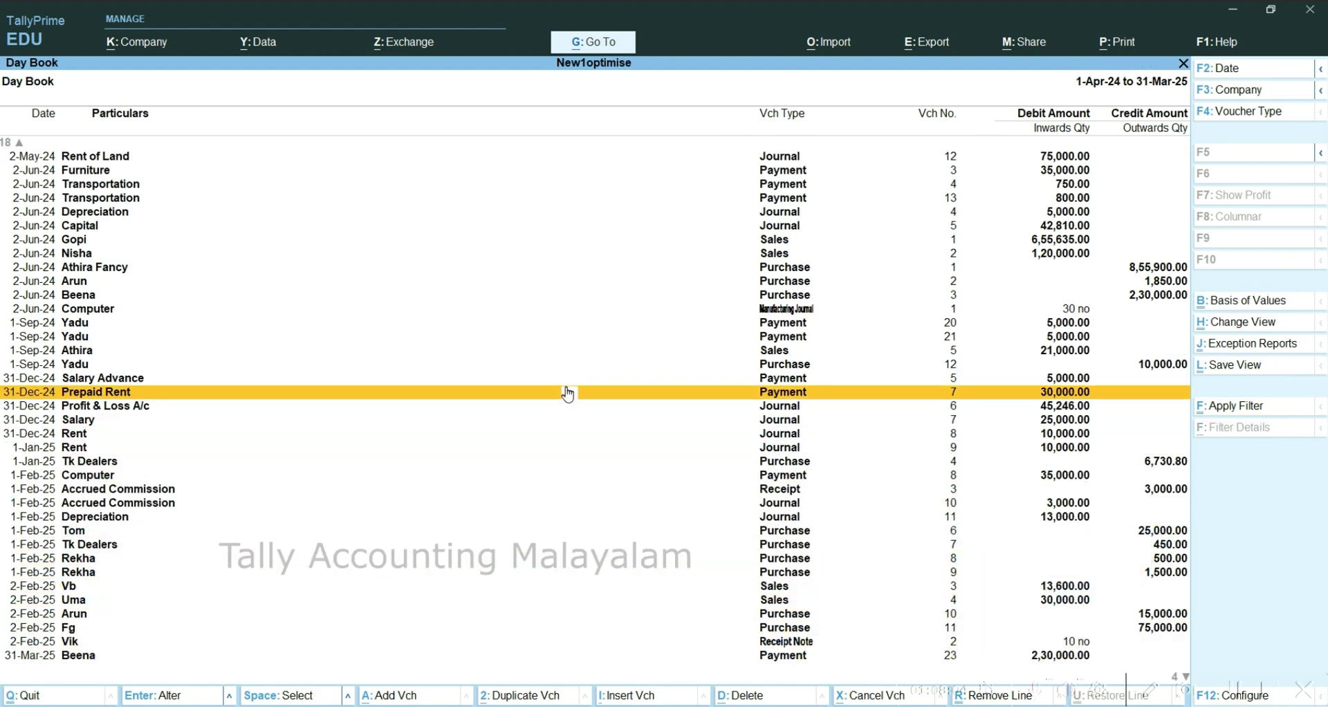
{"action": "key", "text": "Up"}
{"action": "key", "text": "Up"}
{"action": "key", "text": "Up"}
{"action": "key", "text": "Up"}
{"action": "key", "text": "Up"}
{"action": "key", "text": "Up"}
{"action": "key", "text": "Down"}
{"action": "key", "text": "Down"}
{"action": "key", "text": "Down"}
{"action": "key", "text": "Down"}
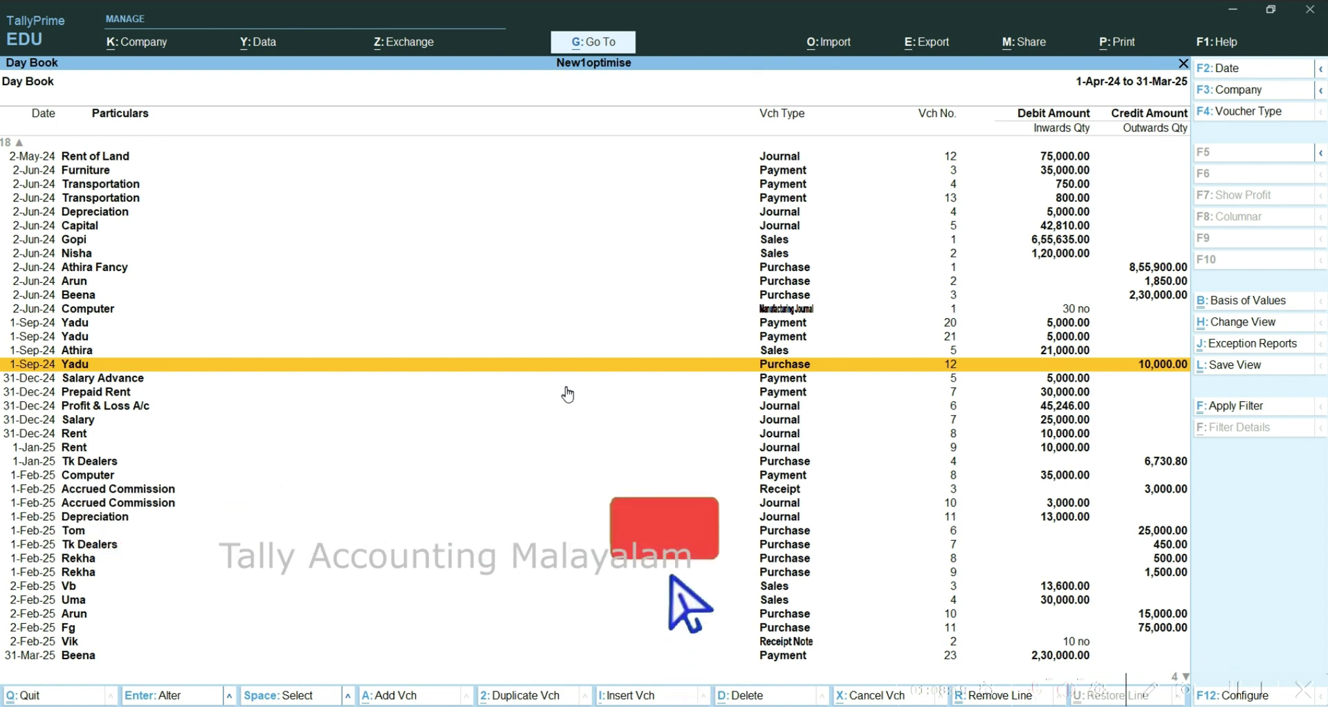
Open the Multi-Filter for the Day Book and set its first condition to Ledger Name not containing the first supplier's name
{"action": "left_click", "coordinate": [1237, 407]}
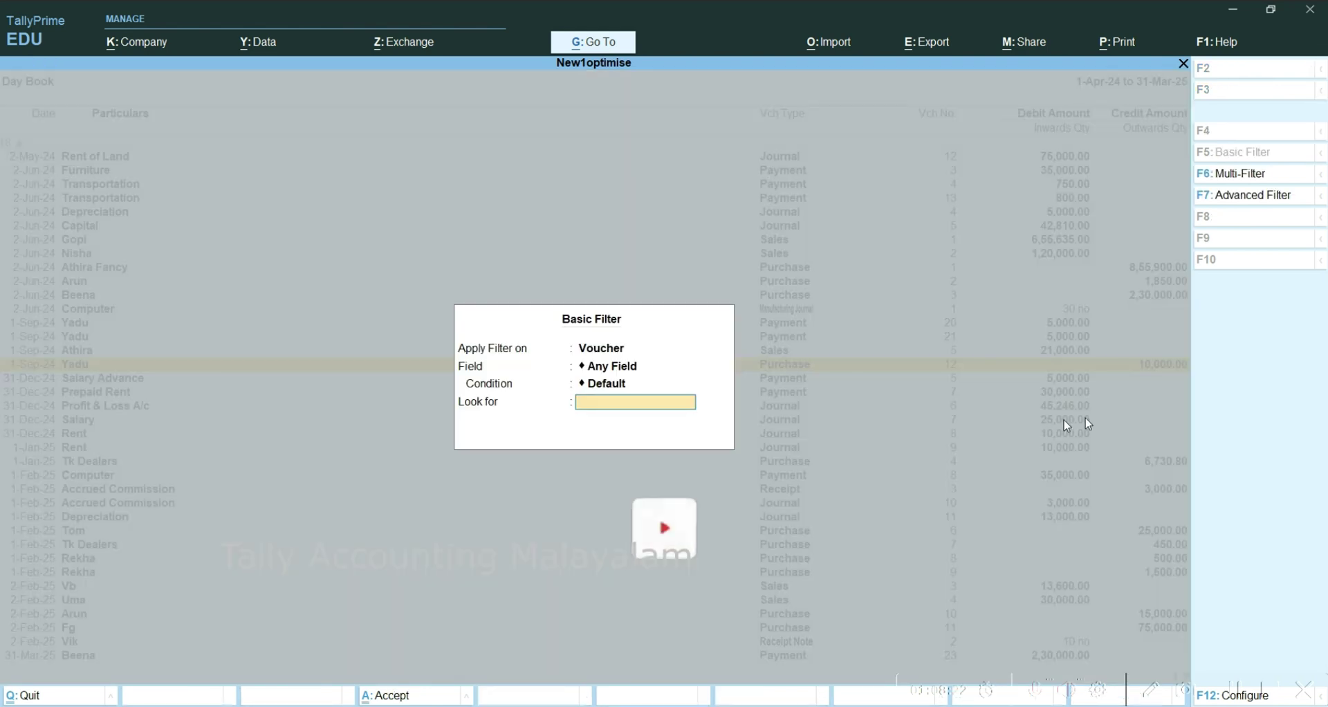
{"action": "left_click", "coordinate": [1231, 175]}
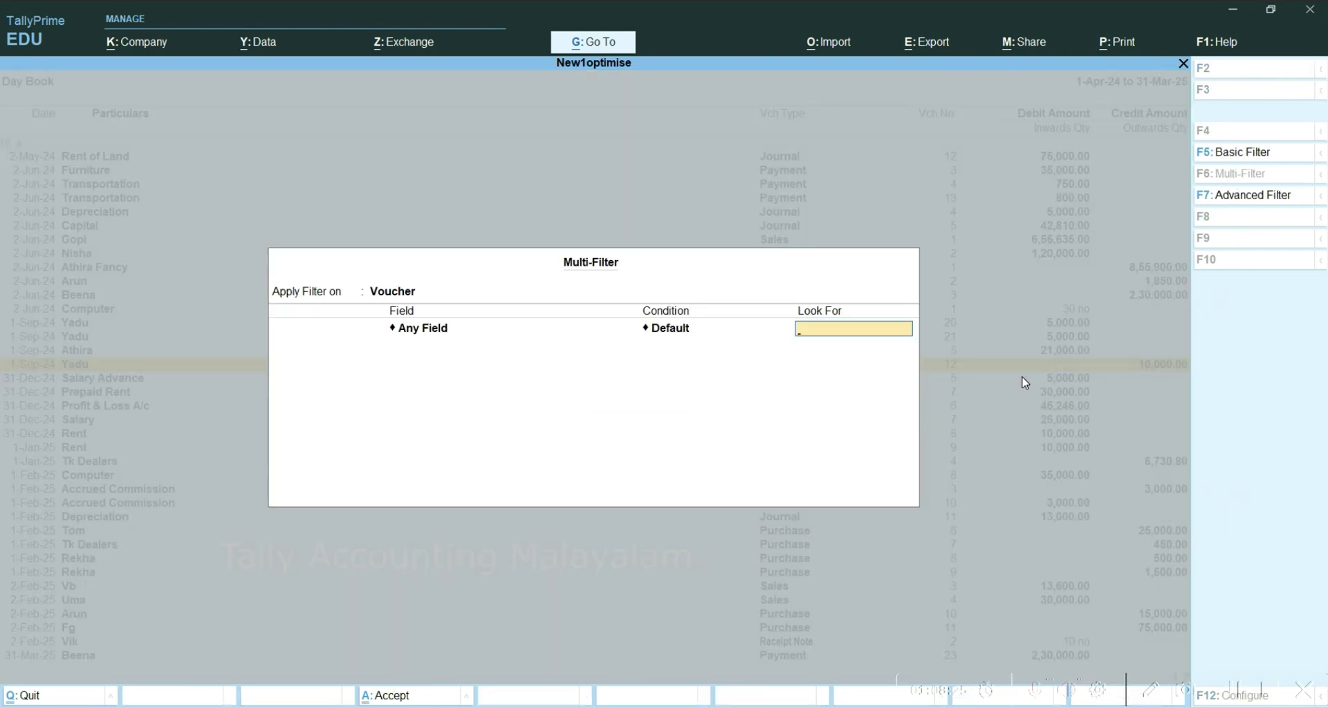
{"action": "key", "text": "BackSpace"}
{"action": "key", "text": "BackSpace"}
{"action": "key", "text": "Down"}
{"action": "key", "text": "Down"}
{"action": "key", "text": "Down"}
{"action": "key", "text": "Down"}
{"action": "key", "text": "Down"}
{"action": "key", "text": "Down"}
{"action": "key", "text": "Down"}
{"action": "key", "text": "Down"}
{"action": "key", "text": "Down"}
{"action": "key", "text": "Down"}
{"action": "key", "text": "Down"}
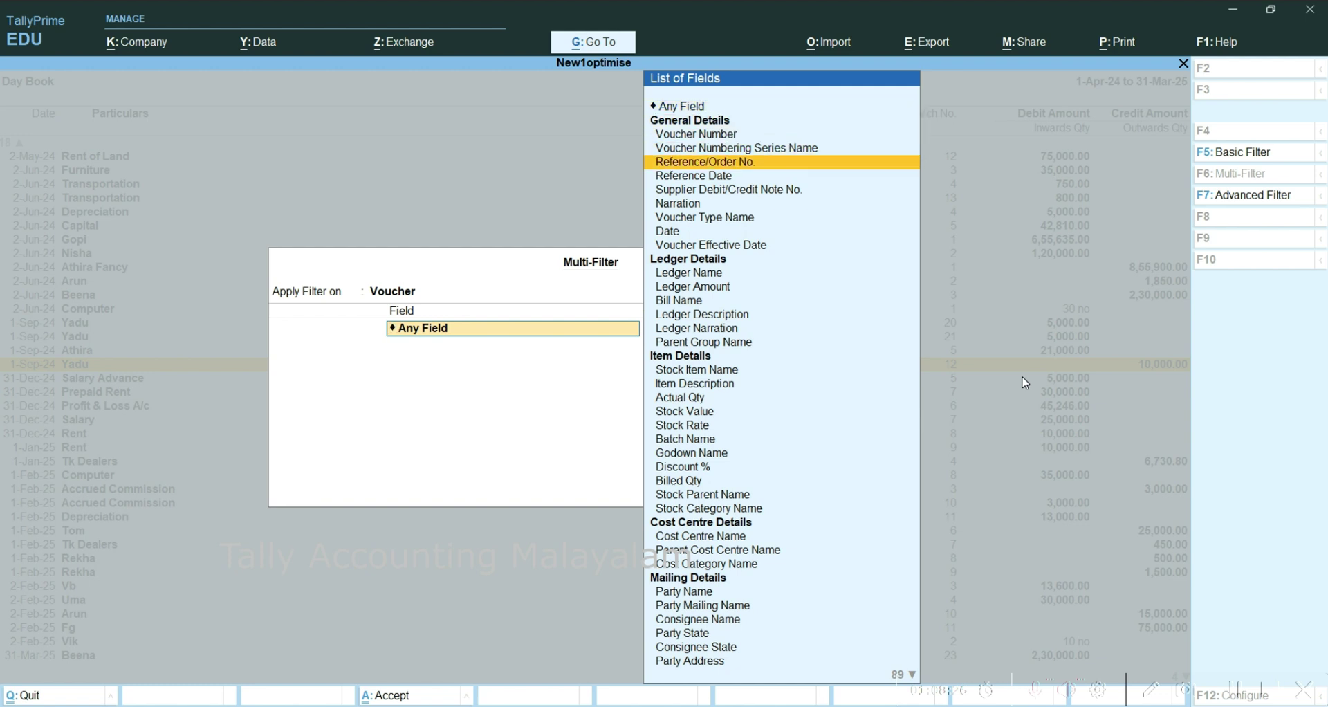
{"action": "key", "text": "Up"}
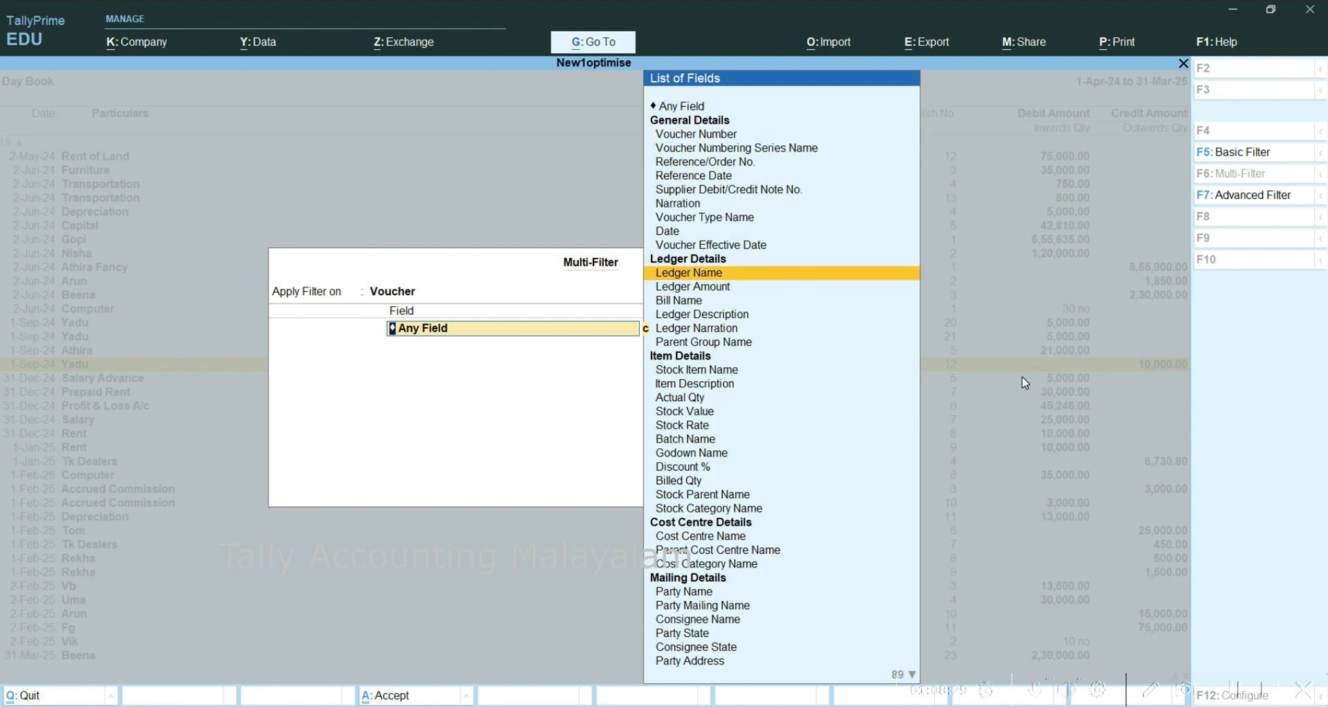
{"action": "key", "text": "Return"}
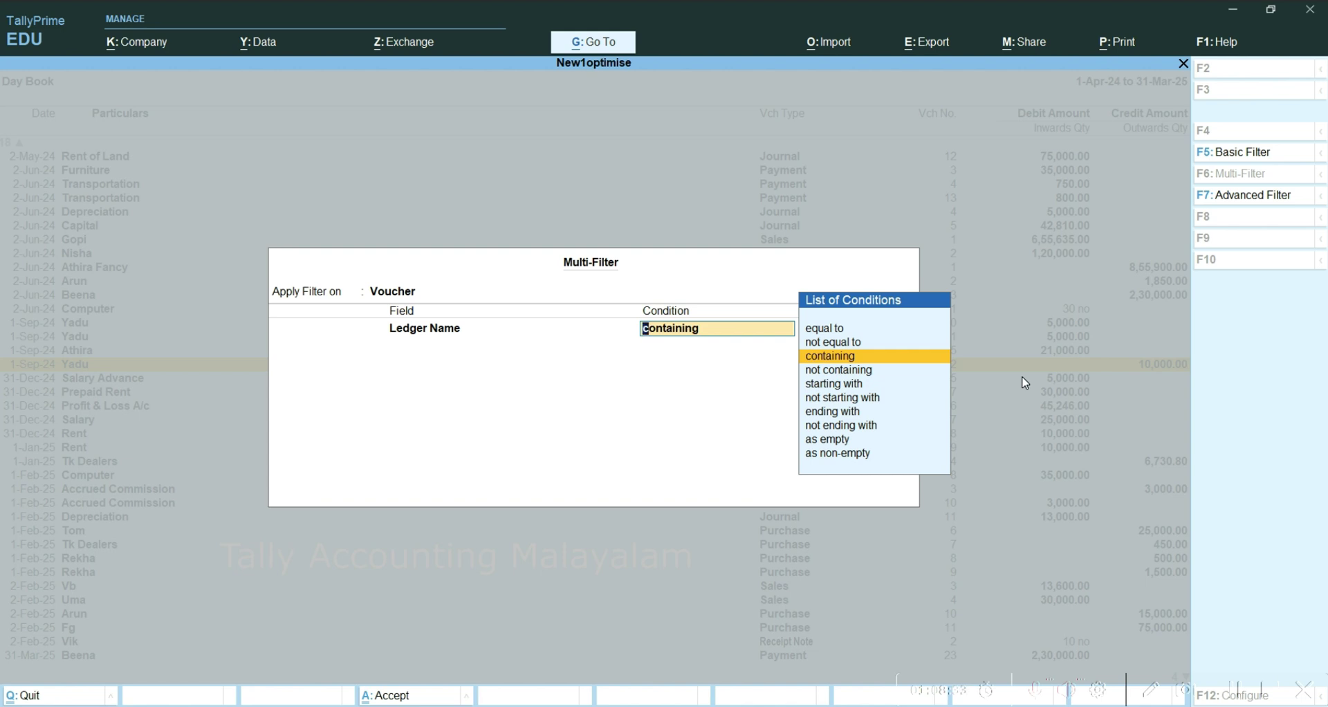
{"action": "key", "text": "Down"}
{"action": "key", "text": "Return"}
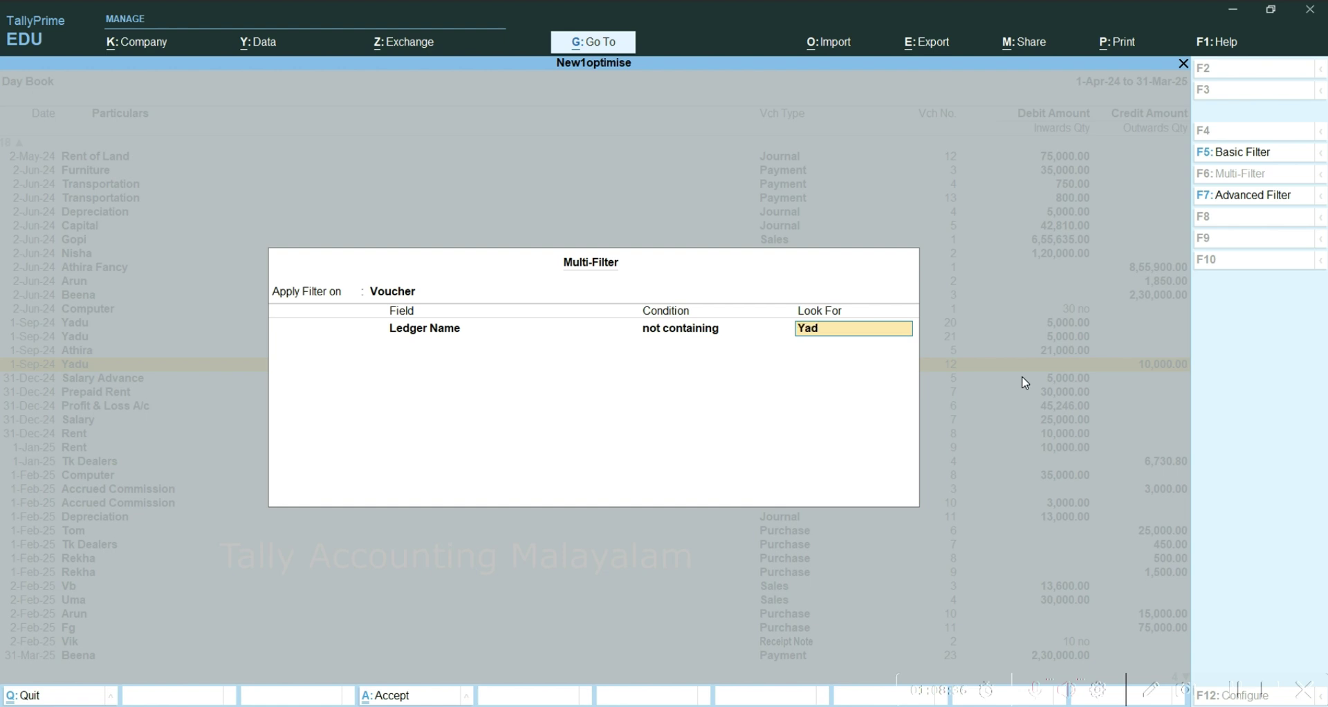
{"action": "key", "text": "Return"}
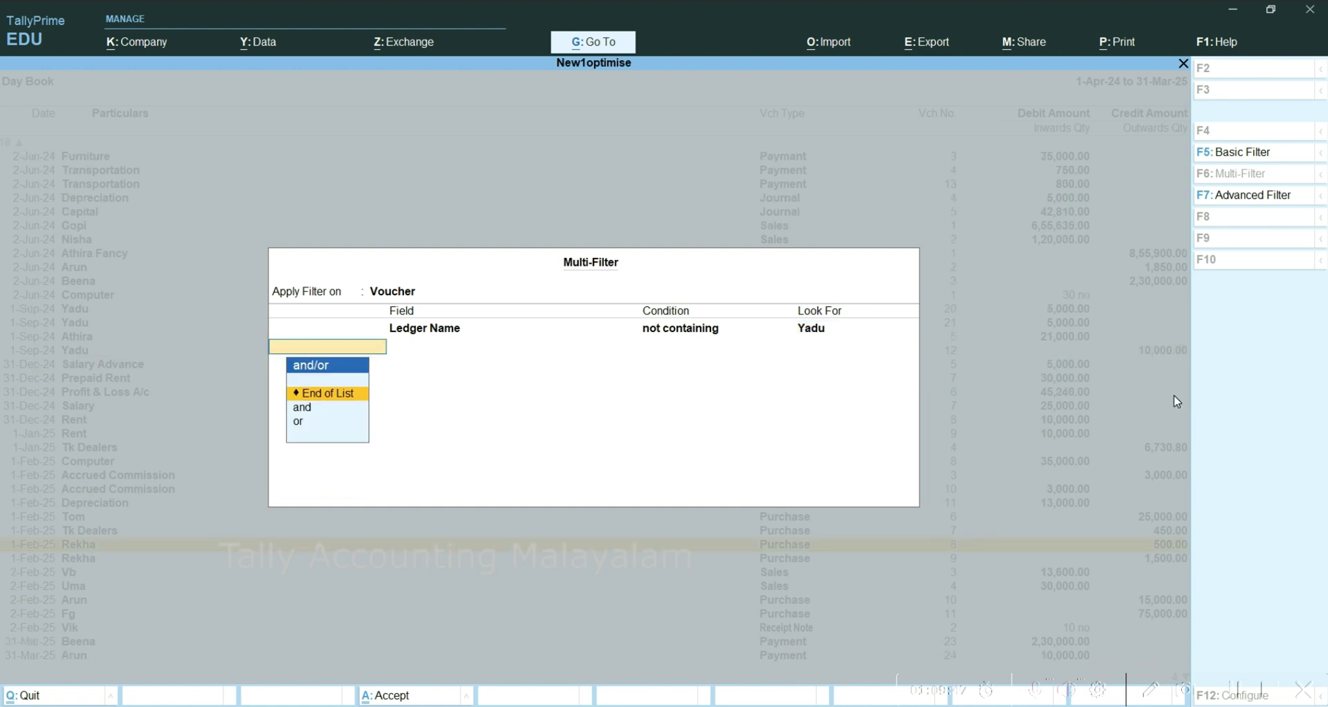
Add an "and" condition to the Multi-Filter for Ledger Name not containing the second supplier's name
{"action": "key", "text": "Down"}
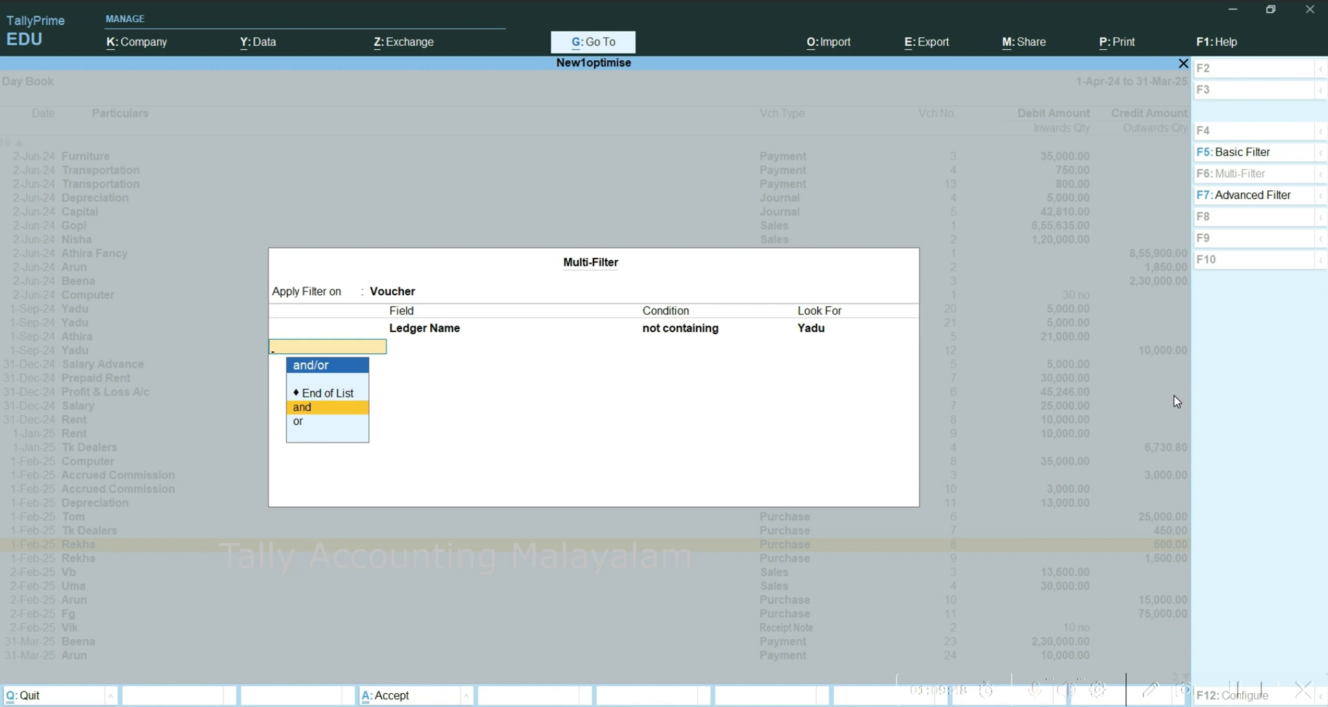
{"action": "key", "text": "Return"}
{"action": "key", "text": "Down"}
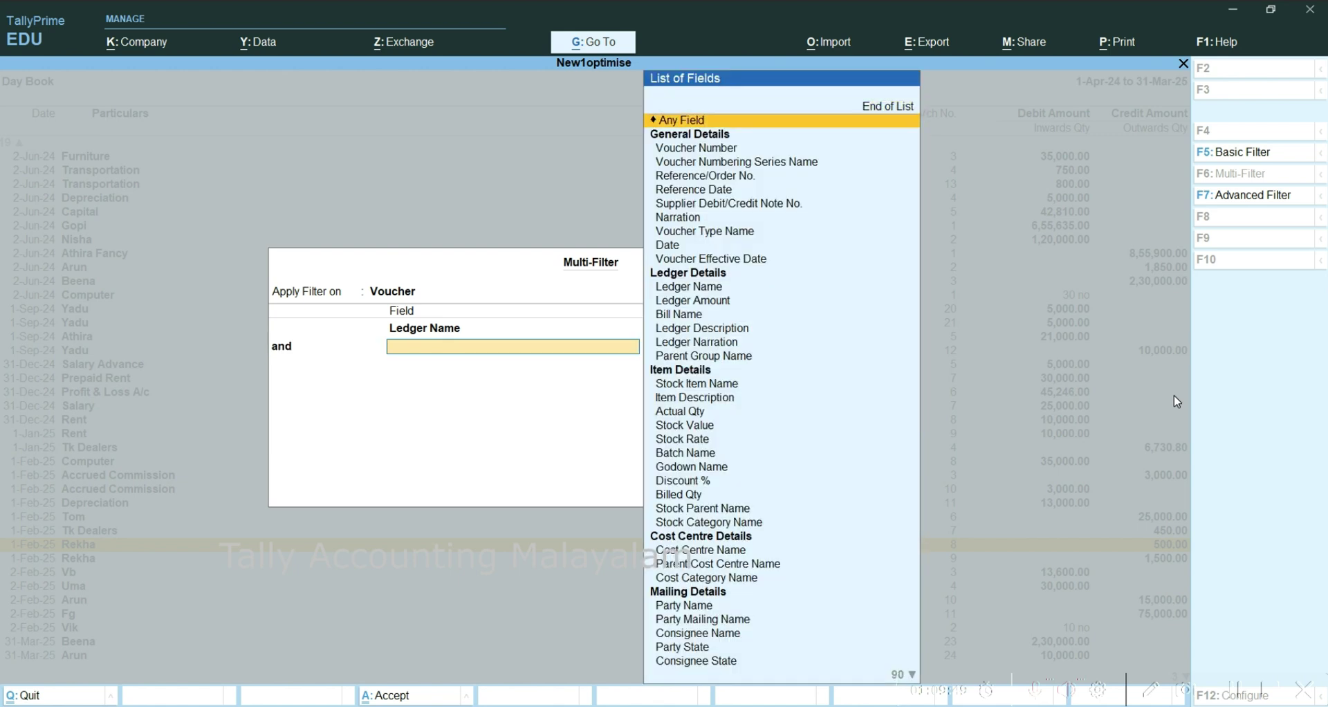
{"action": "type", "text": "l"}
{"action": "key", "text": "Return"}
{"action": "key", "text": "Down"}
{"action": "key", "text": "Return"}
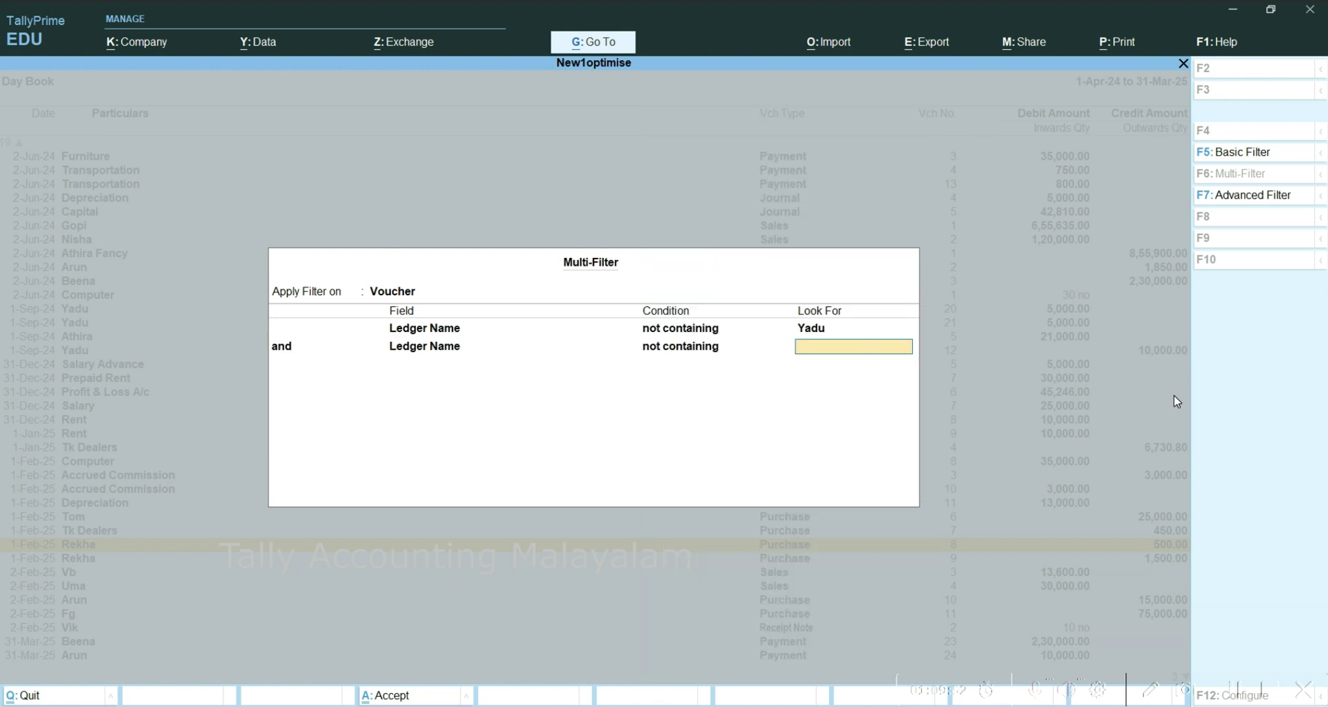
{"action": "type", "text": "Rekha"}
{"action": "key", "text": "Return"}
End the condition list, apply the ledger-name exclusions to the Day Book, and clear the filter after viewing the vouchers
{"action": "key", "text": "Return"}
{"action": "key", "text": "Return"}
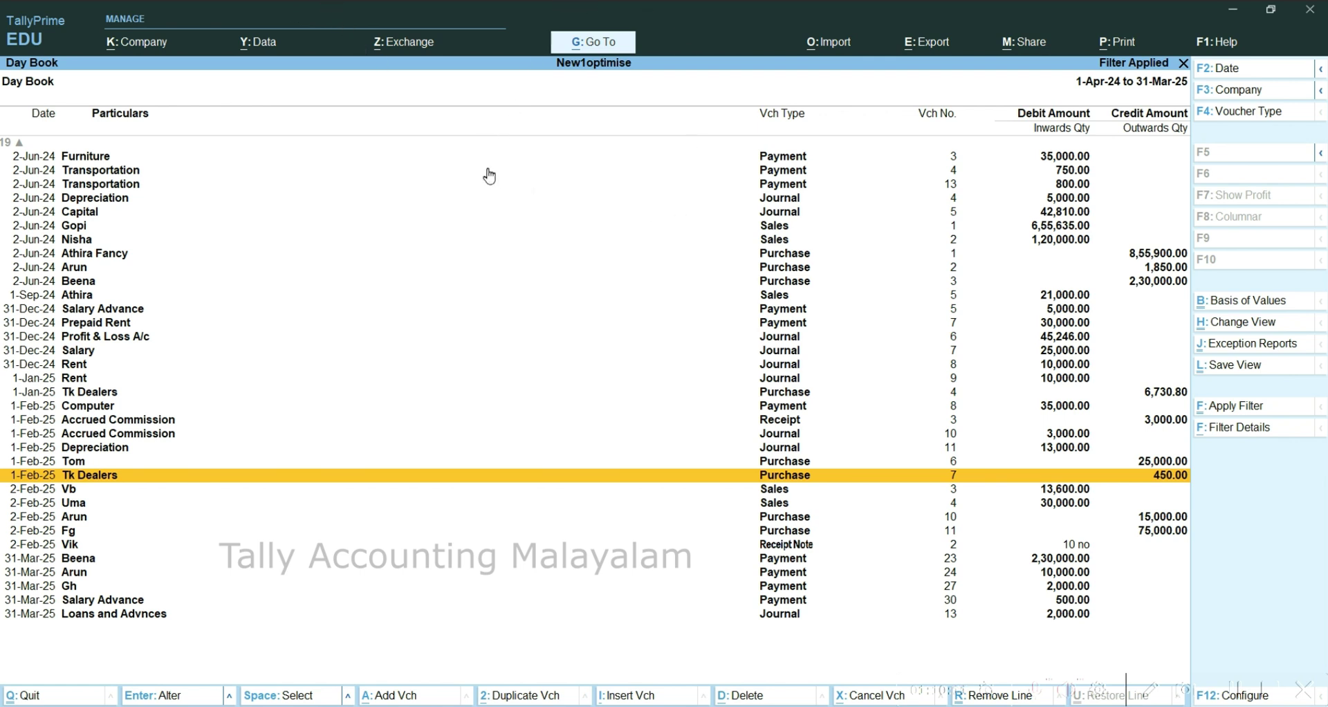
{"action": "key", "text": "Escape"}
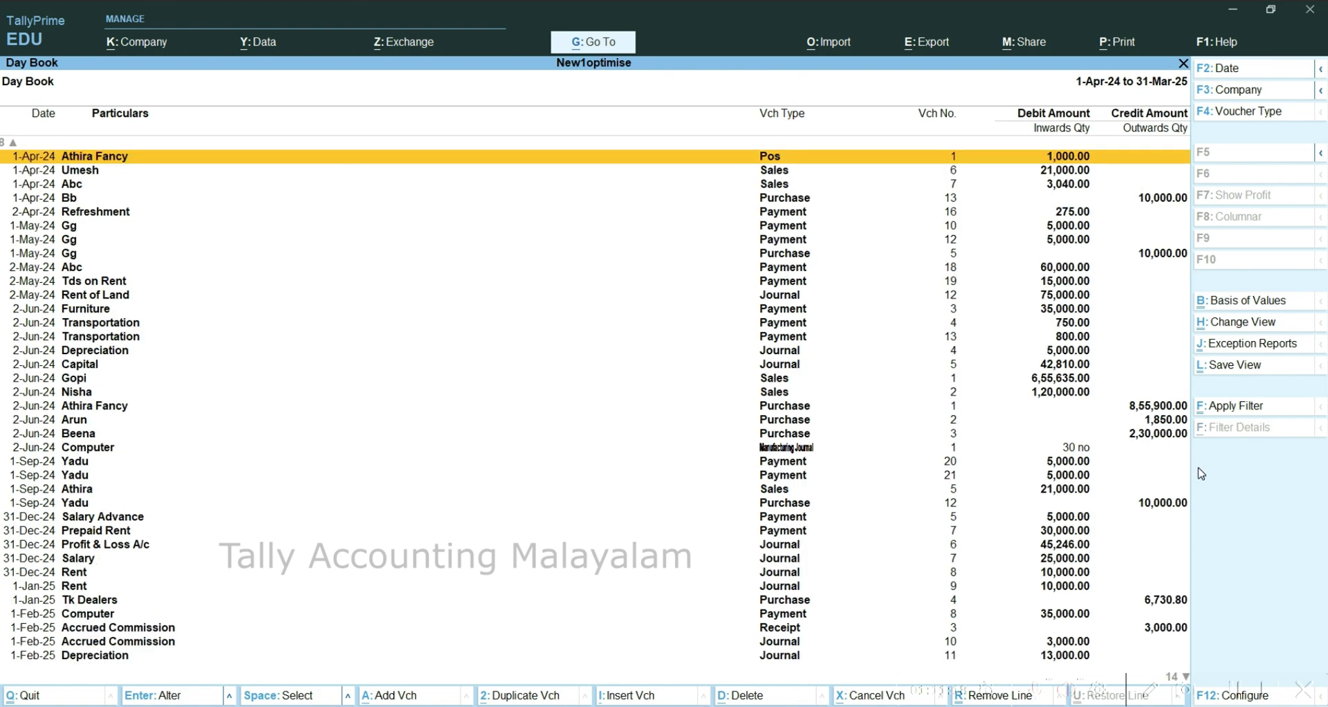
Leave the Day Book and open the Sales Register from the Account Books reports
{"action": "key", "text": "Escape"}
{"action": "key", "text": "Escape"}
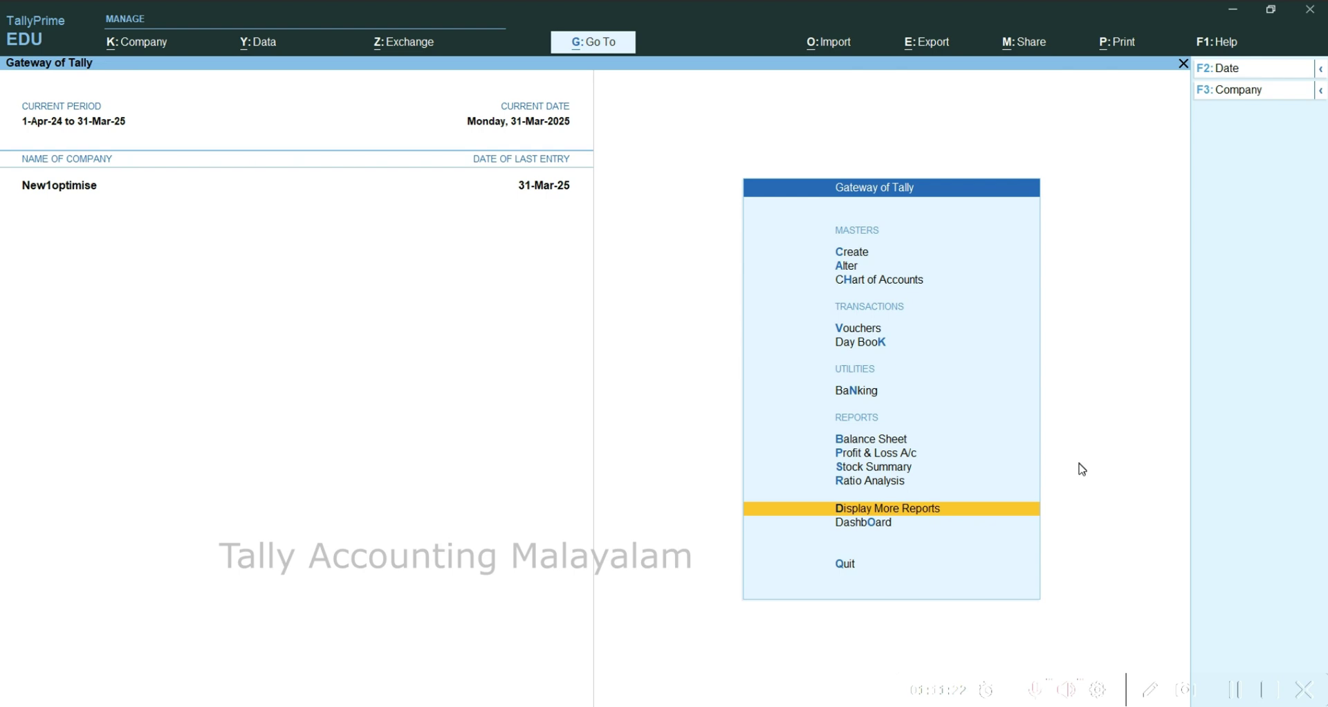
{"action": "key", "text": "Return"}
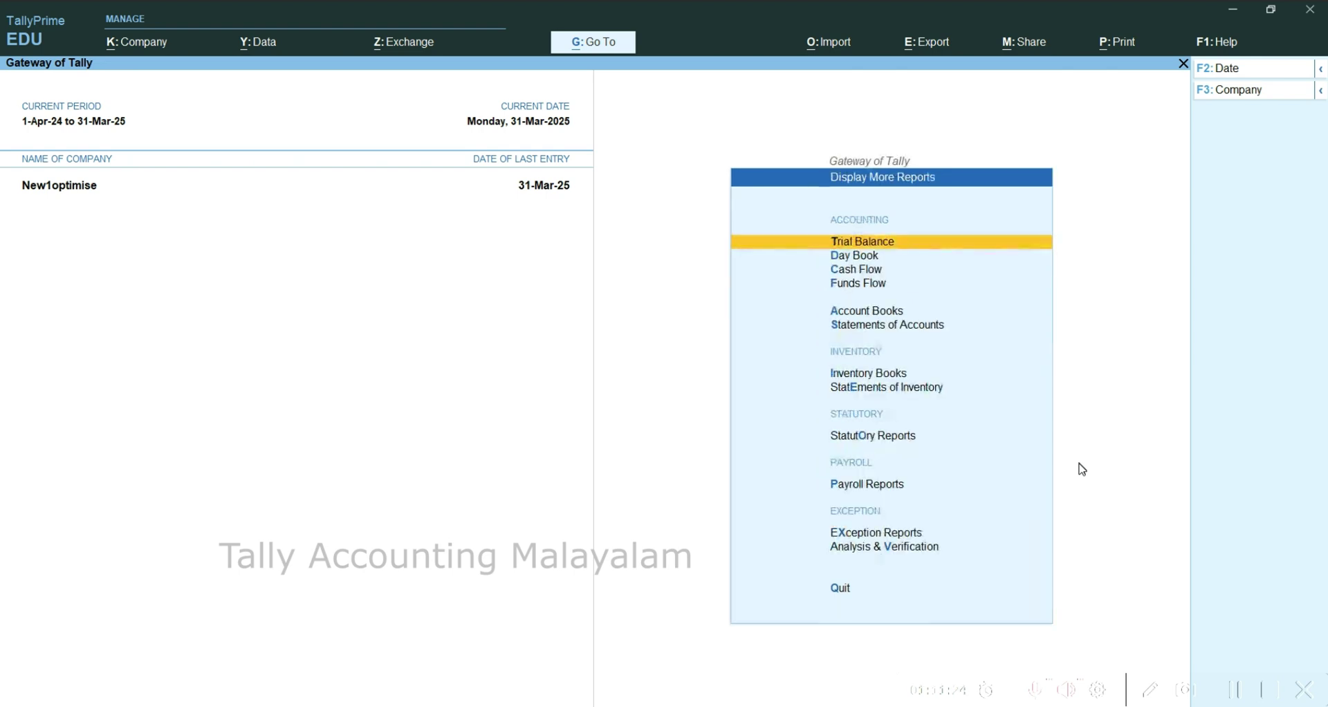
{"action": "key", "text": "Down"}
{"action": "key", "text": "Down"}
{"action": "key", "text": "Down"}
{"action": "key", "text": "Down"}
{"action": "key", "text": "Return"}
{"action": "key", "text": "Down"}
{"action": "key", "text": "Down"}
{"action": "key", "text": "Down"}
{"action": "key", "text": "Down"}
{"action": "key", "text": "Down"}
{"action": "key", "text": "Down"}
{"action": "key", "text": "Down"}
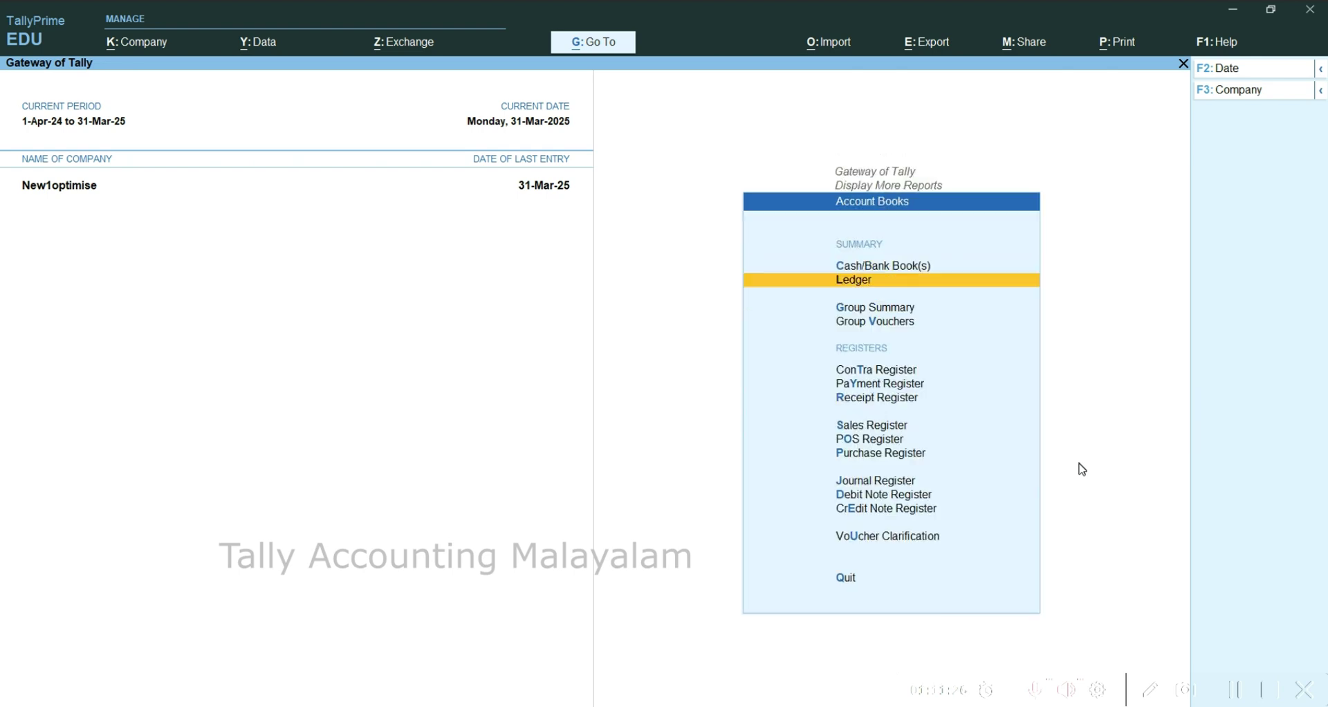
{"action": "key", "text": "Return"}
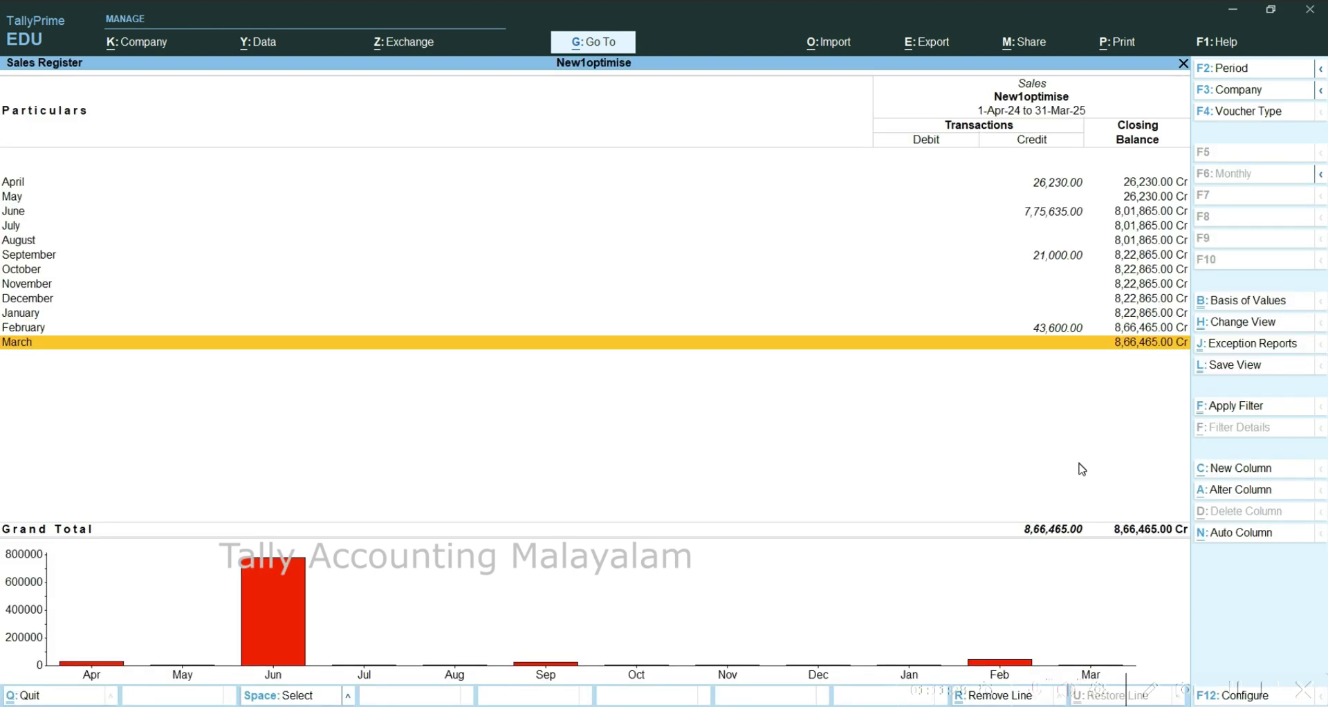
Highlight February in the Sales Register and open the Advanced Filter, keeping Voucher as the basis for calculating values
{"action": "key", "text": "Up"}
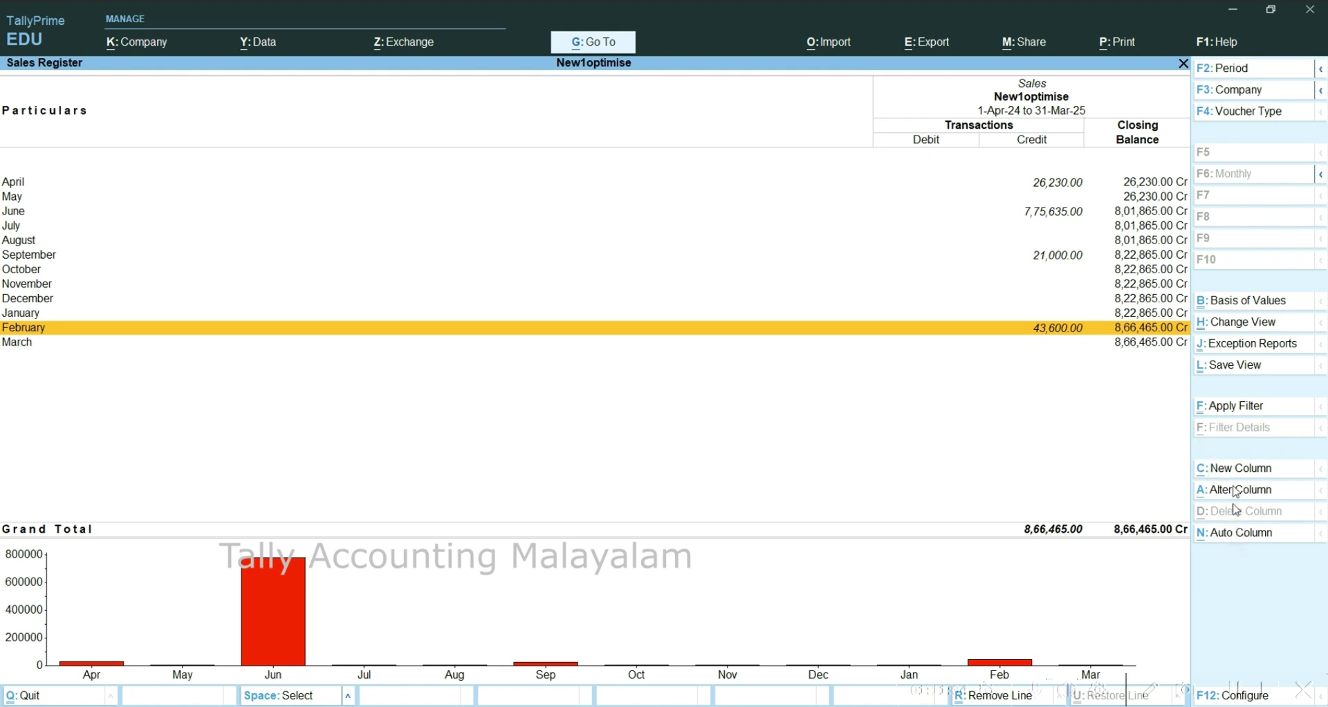
{"action": "left_click", "coordinate": [1207, 411]}
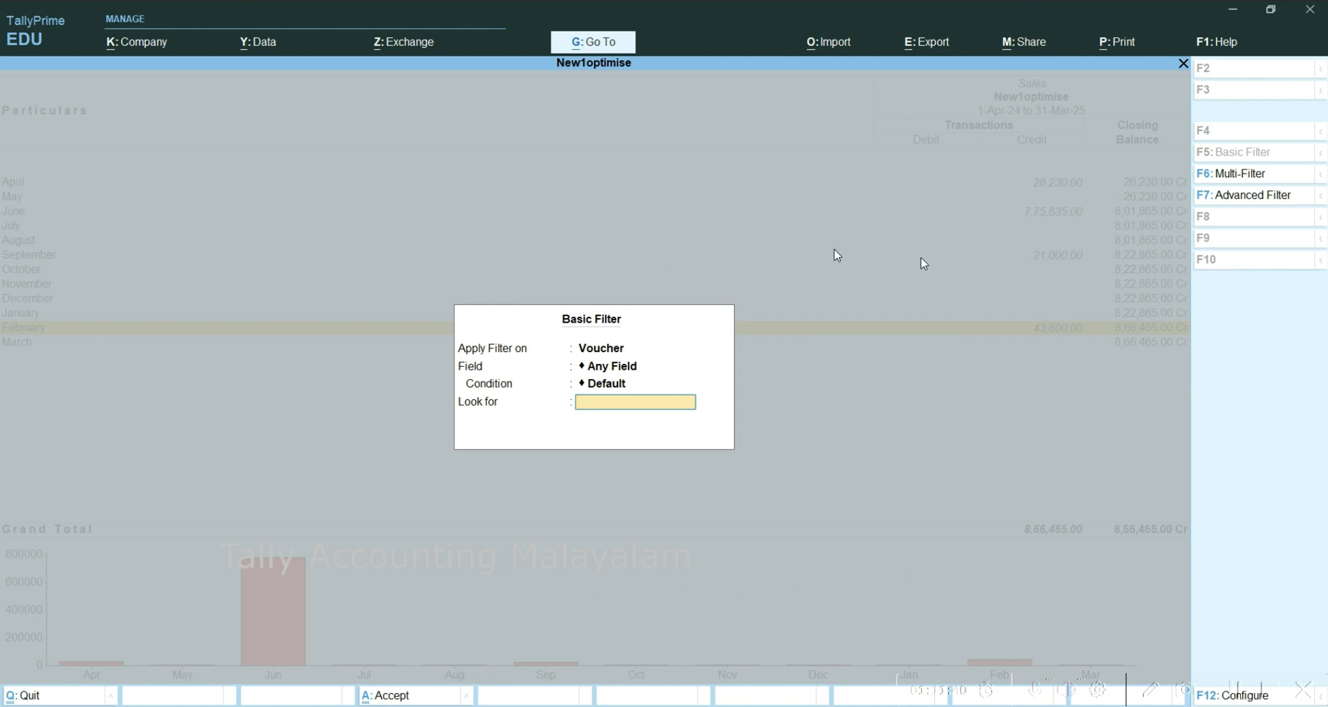
{"action": "left_click", "coordinate": [1248, 197]}
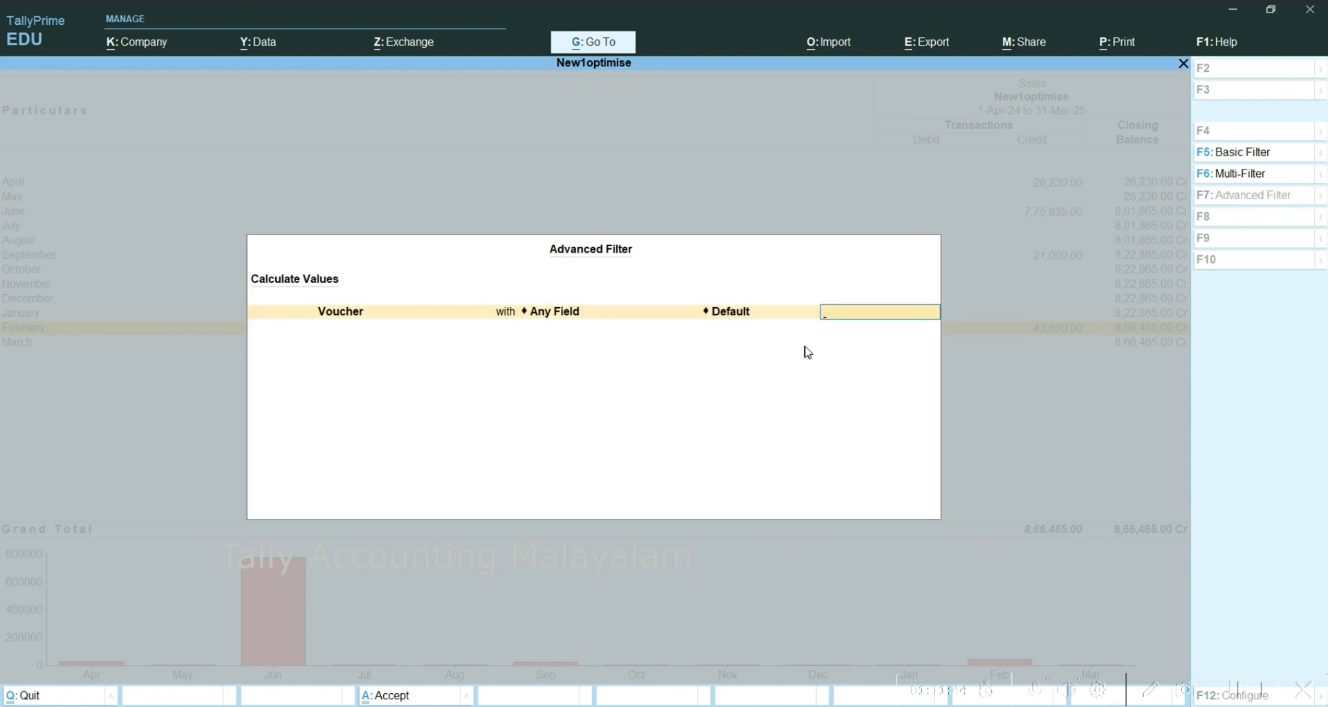
{"action": "key", "text": "BackSpace"}
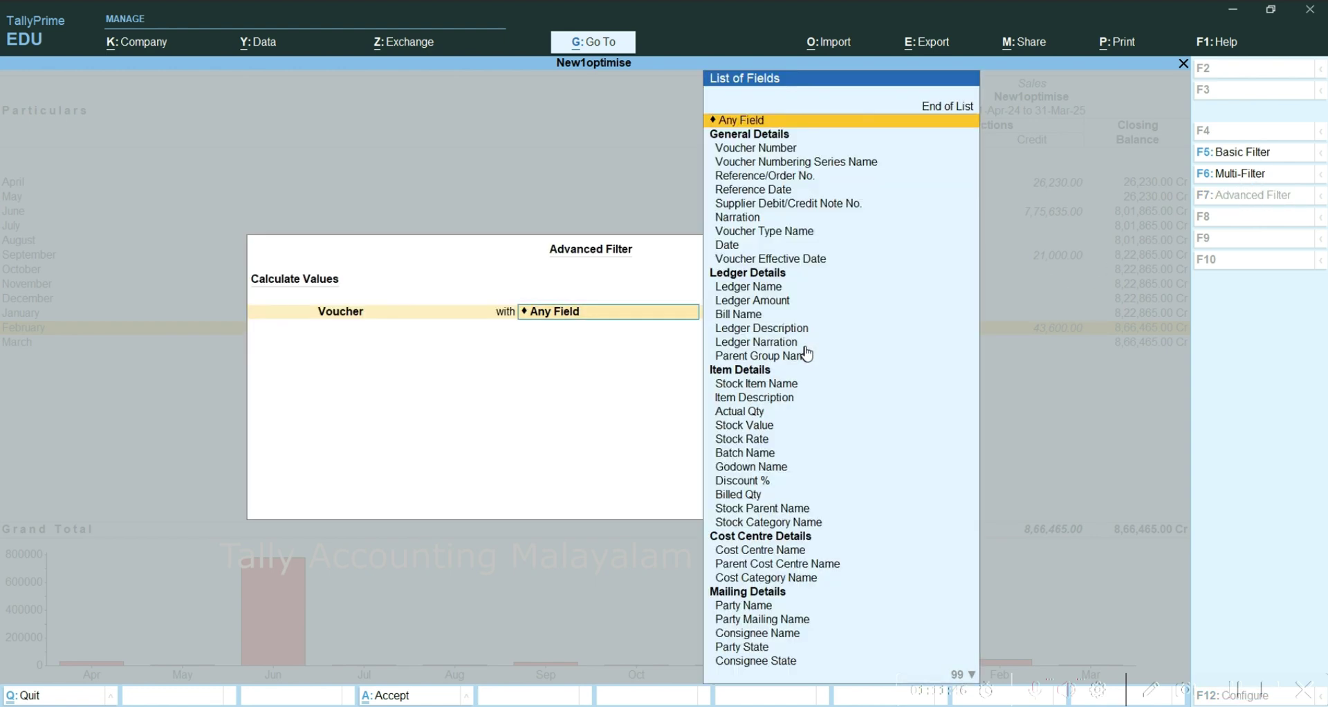
{"action": "key", "text": "BackSpace"}
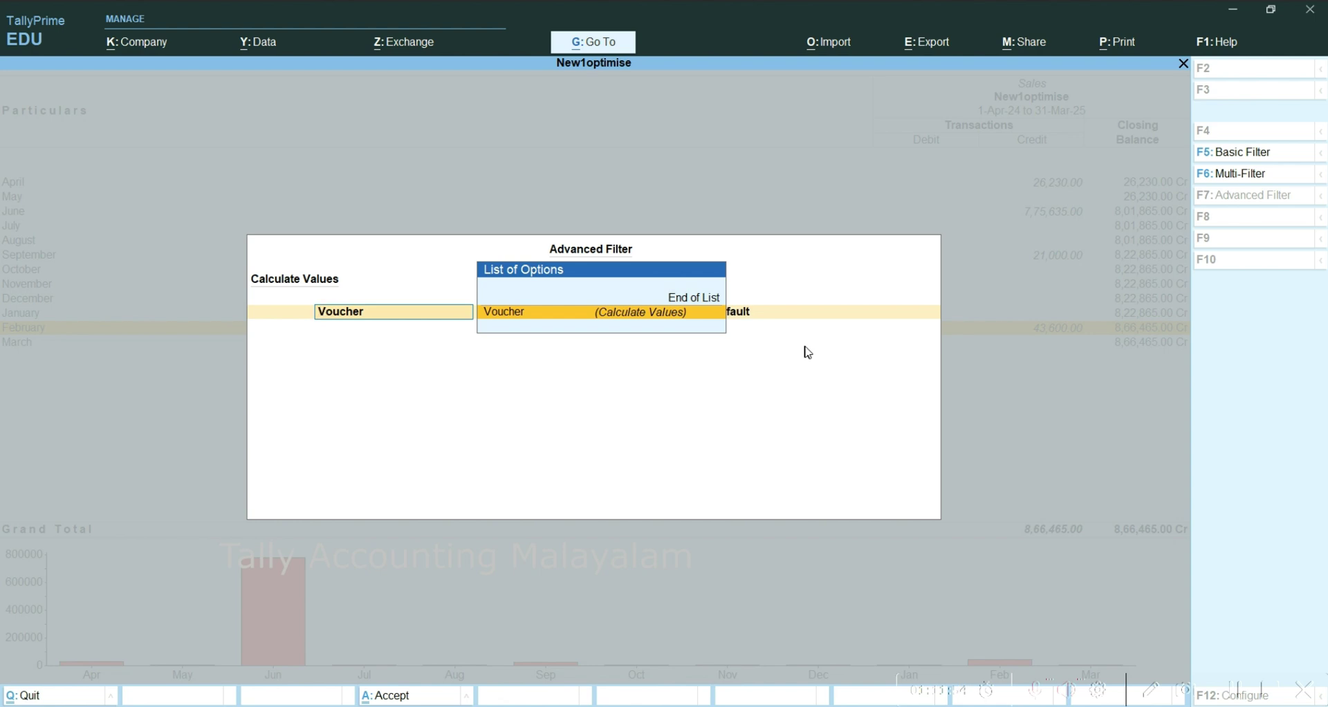
{"action": "key", "text": "Return"}
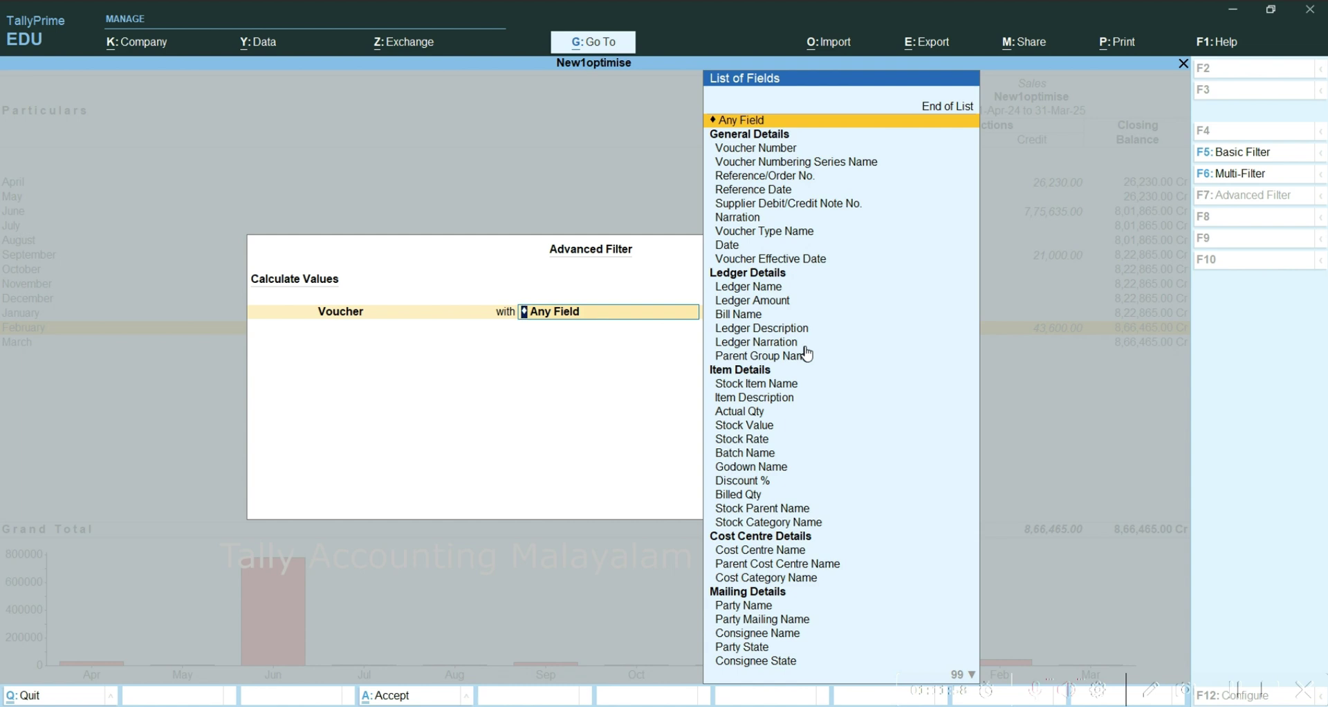
Look through the Advanced Filter's voucher fields, from the general details down to the mailing details
{"action": "key", "text": "Down"}
{"action": "key", "text": "Down"}
{"action": "key", "text": "Down"}
{"action": "key", "text": "Down"}
{"action": "key", "text": "Down"}
{"action": "key", "text": "Down"}
{"action": "key", "text": "Down"}
{"action": "key", "text": "Down"}
{"action": "key", "text": "Down"}
{"action": "key", "text": "Down"}
{"action": "key", "text": "Down"}
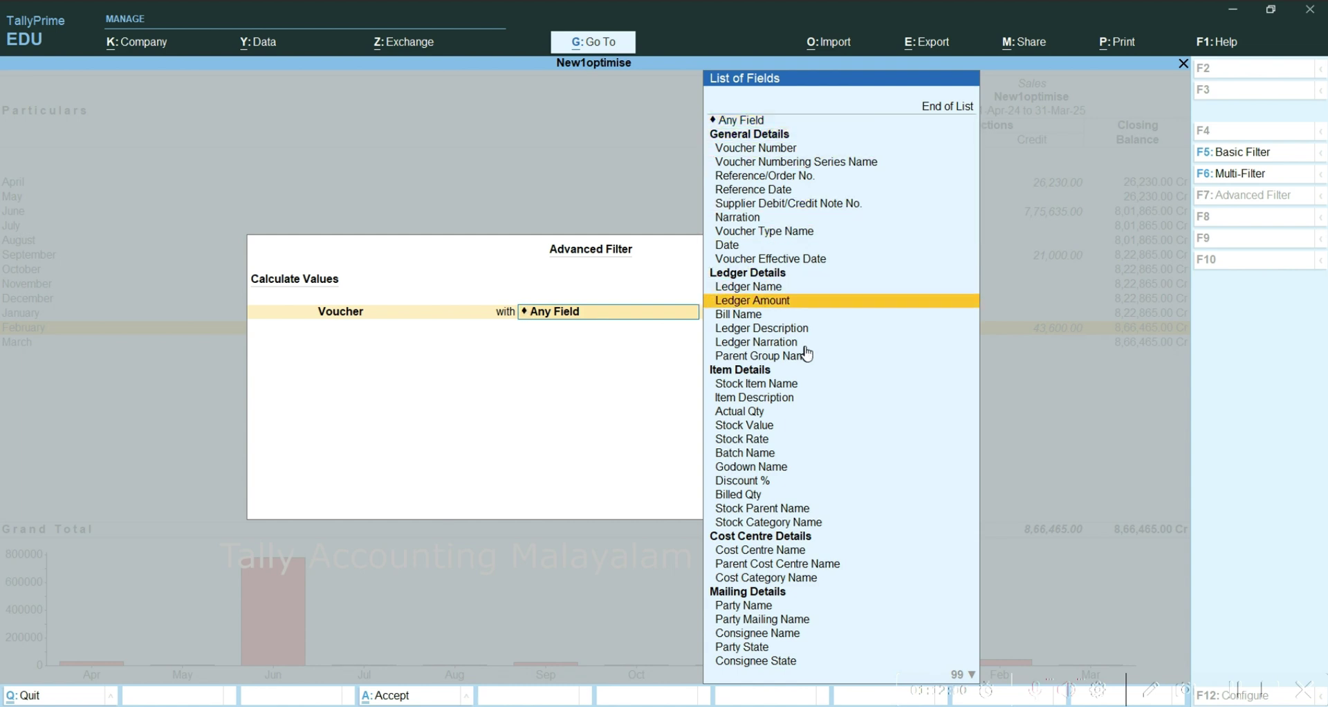
{"action": "key", "text": "Down"}
{"action": "key", "text": "Down"}
{"action": "key", "text": "Down"}
{"action": "key", "text": "Down"}
{"action": "key", "text": "Down"}
{"action": "key", "text": "Down"}
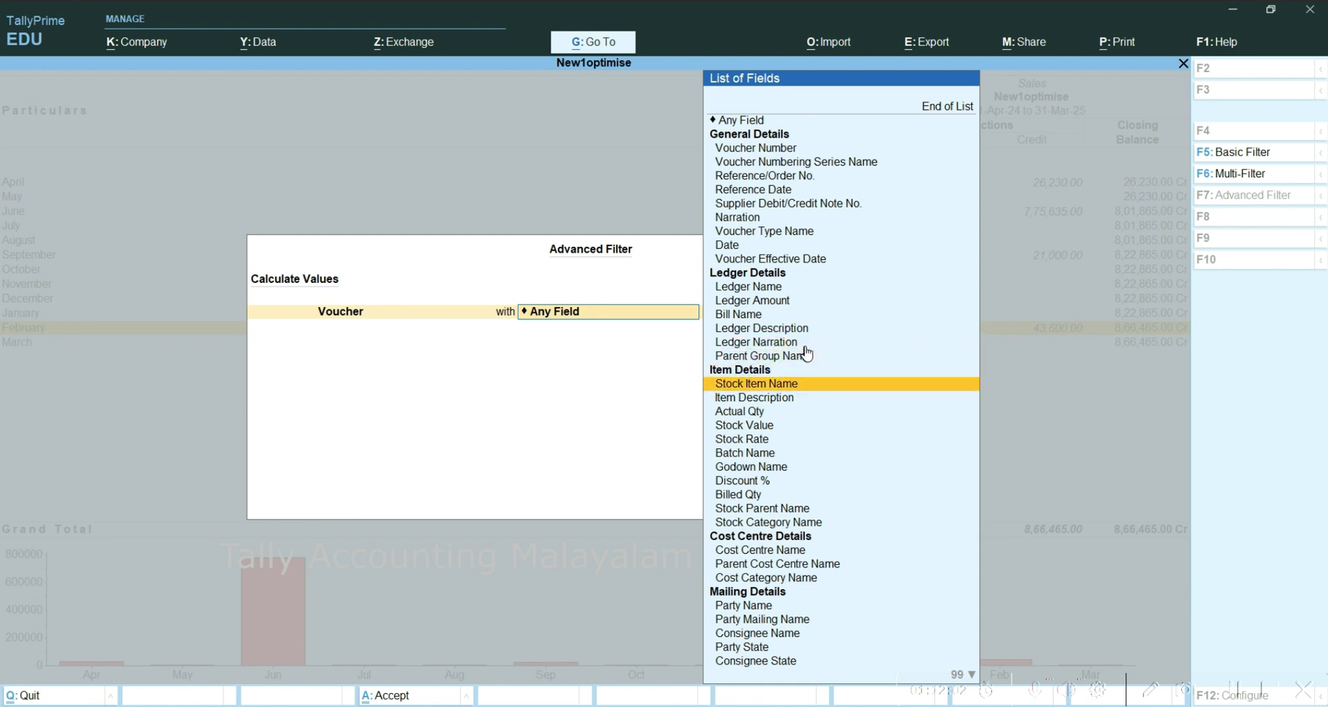
{"action": "key", "text": "Down"}
{"action": "key", "text": "Down"}
{"action": "key", "text": "Down"}
{"action": "key", "text": "Down"}
{"action": "key", "text": "Down"}
{"action": "key", "text": "Down"}
{"action": "key", "text": "Down"}
{"action": "key", "text": "Down"}
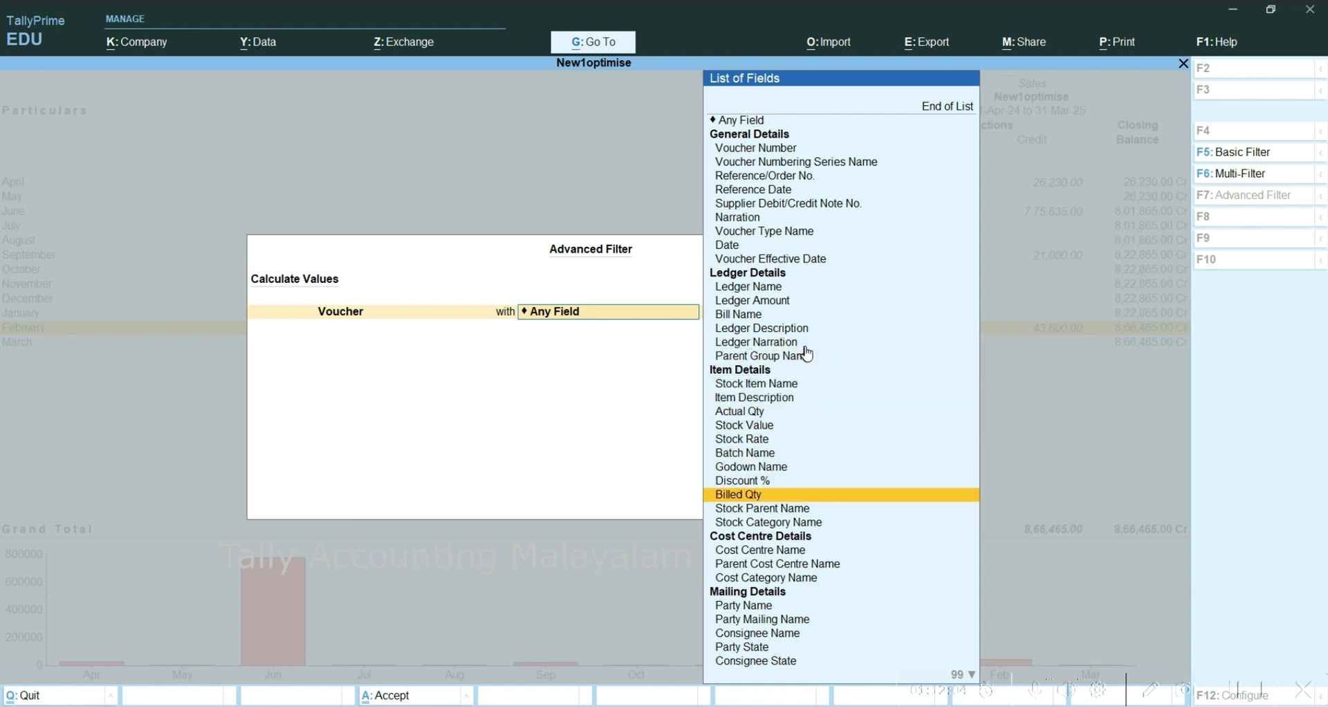
{"action": "key", "text": "Down"}
{"action": "key", "text": "Down"}
{"action": "key", "text": "Down"}
{"action": "key", "text": "Down"}
{"action": "key", "text": "Down"}
{"action": "key", "text": "Down"}
{"action": "key", "text": "Down"}
{"action": "key", "text": "Down"}
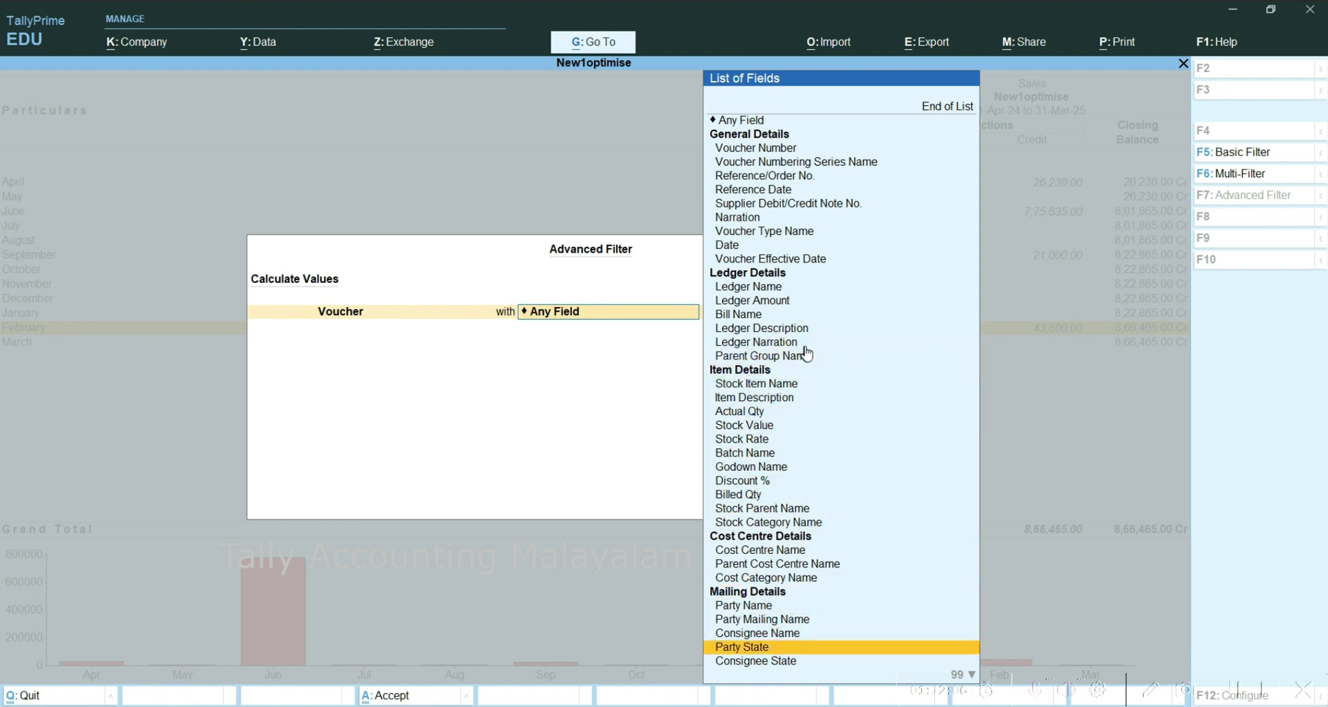